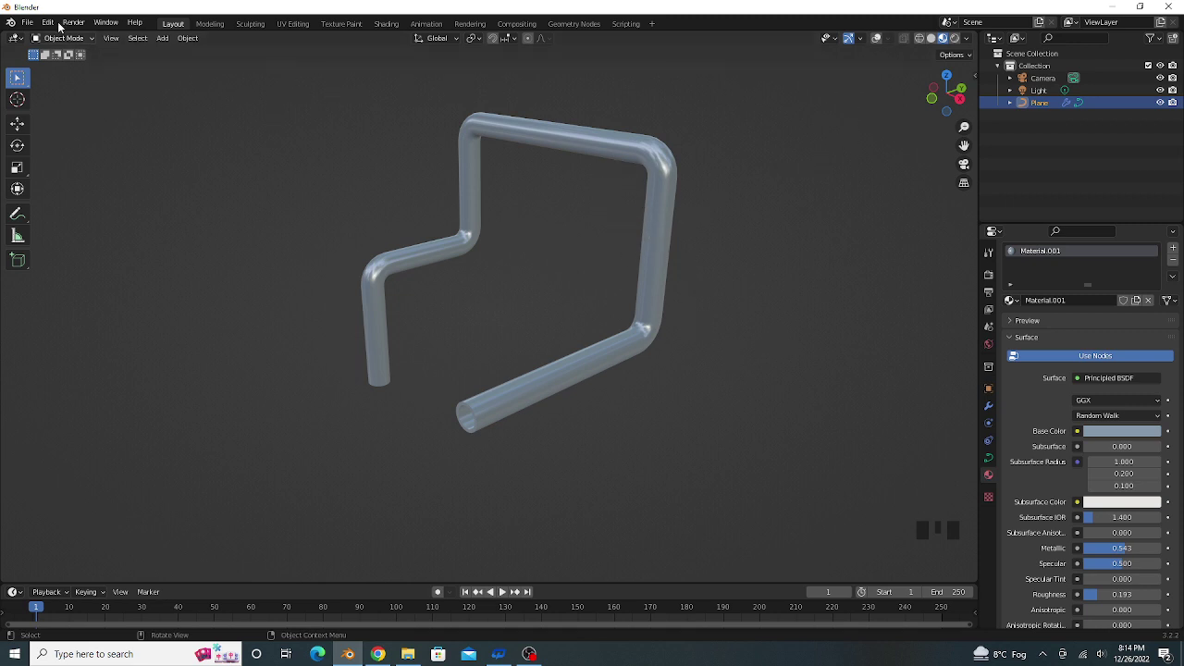
Step: Open the File menu to reach the New file templates
{"action": "left_click", "coordinate": [28, 22]}
Step: Start a new General file without saving the pipe, and delete the default cube
{"action": "mouse_move", "coordinate": [82, 35]}
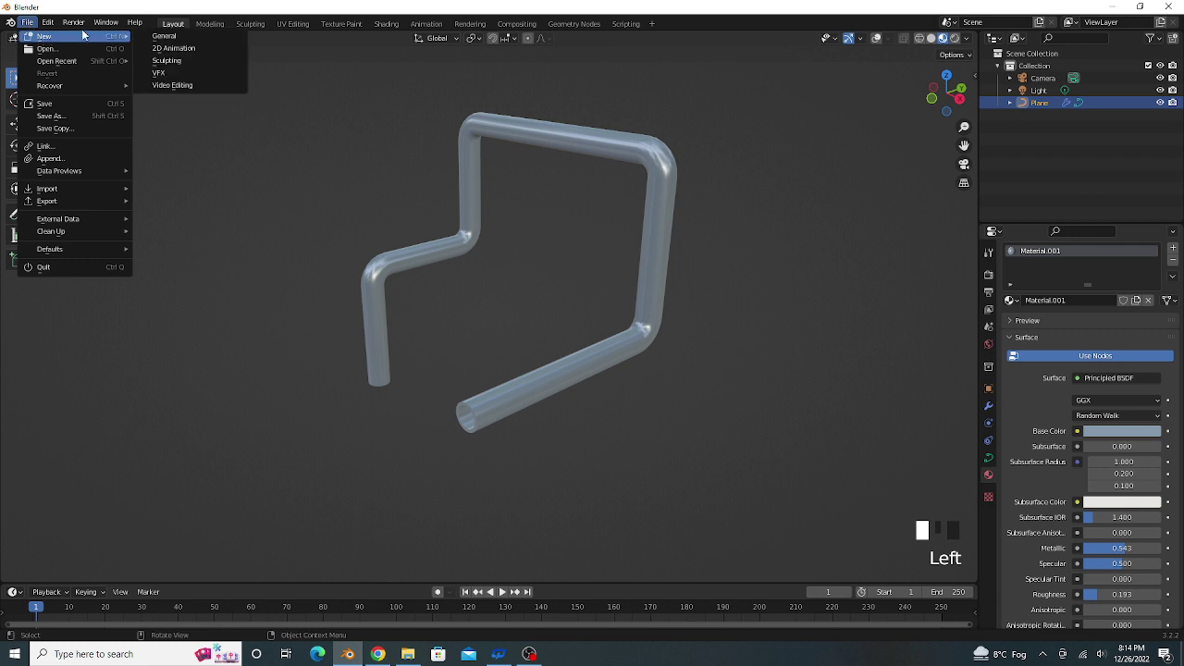
{"action": "left_click", "coordinate": [178, 37]}
{"action": "left_click", "coordinate": [617, 350]}
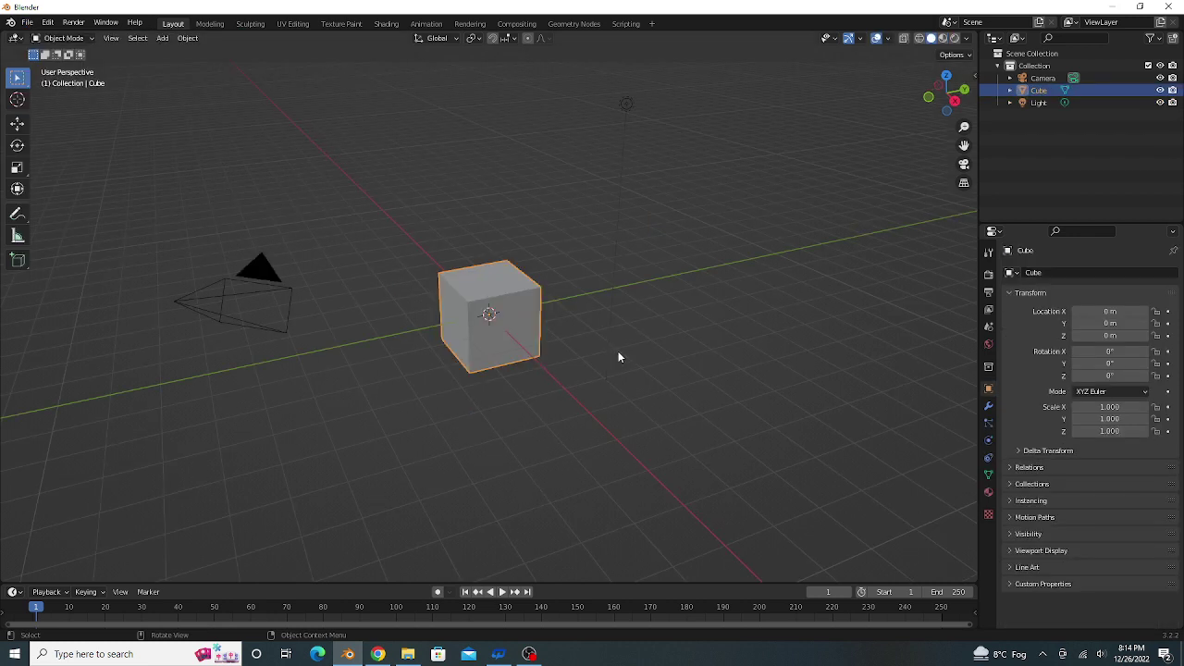
{"action": "key", "text": "x"}
{"action": "left_click", "coordinate": [532, 352]}
Step: Turn on Shortcut VUr's on-screen key display from the N sidebar
{"action": "key", "text": "n"}
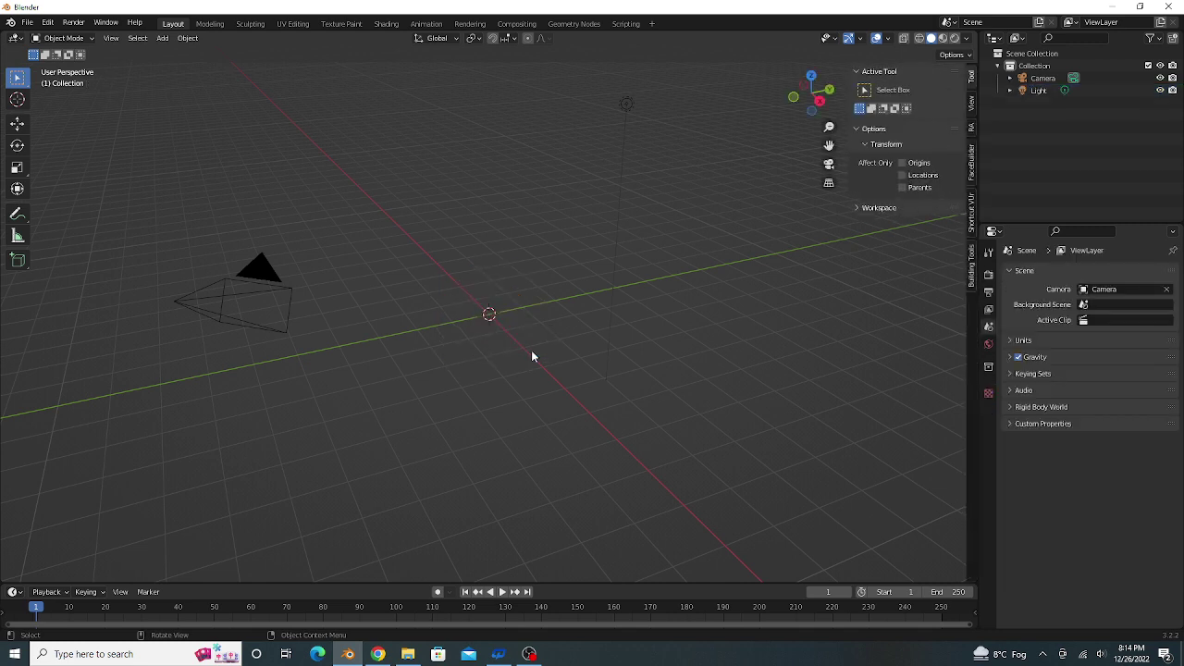
{"action": "left_click", "coordinate": [970, 214]}
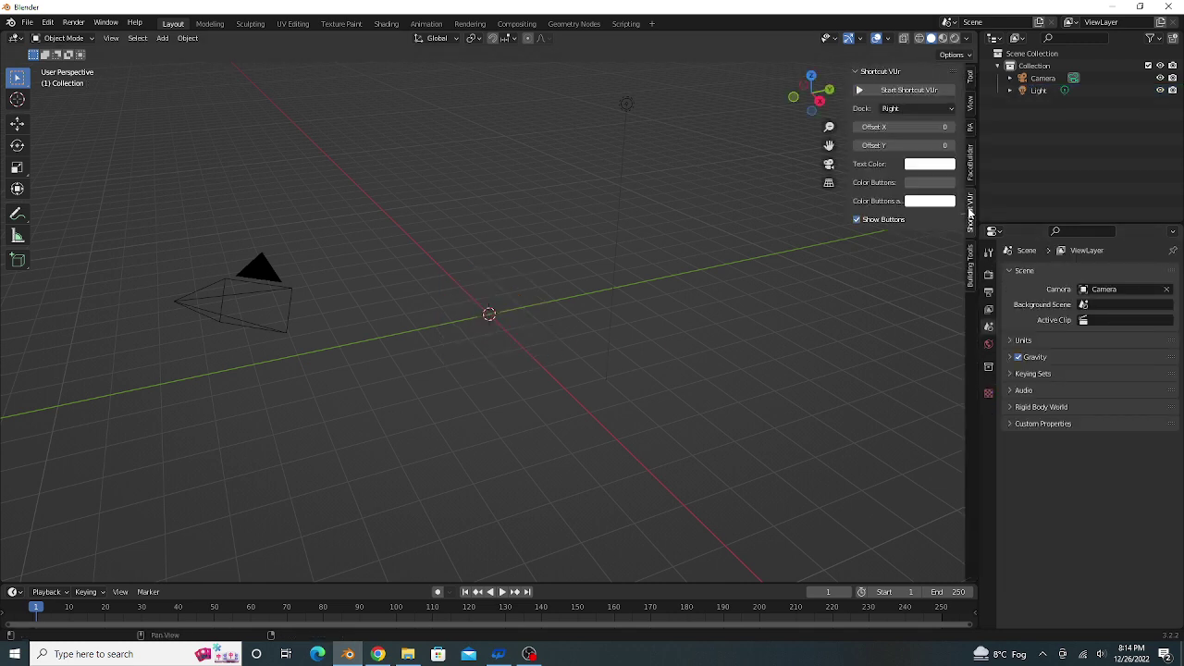
{"action": "left_click", "coordinate": [909, 91]}
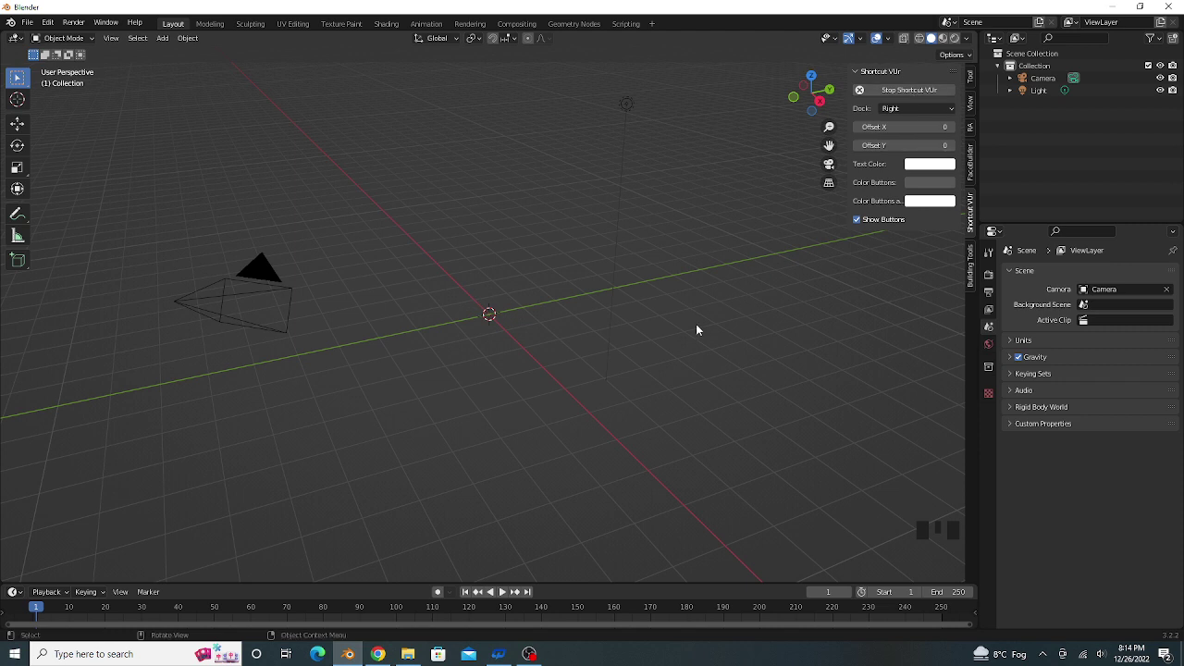
Step: Hide the sidebar and add a mesh plane to the scene
{"action": "key", "text": "n"}
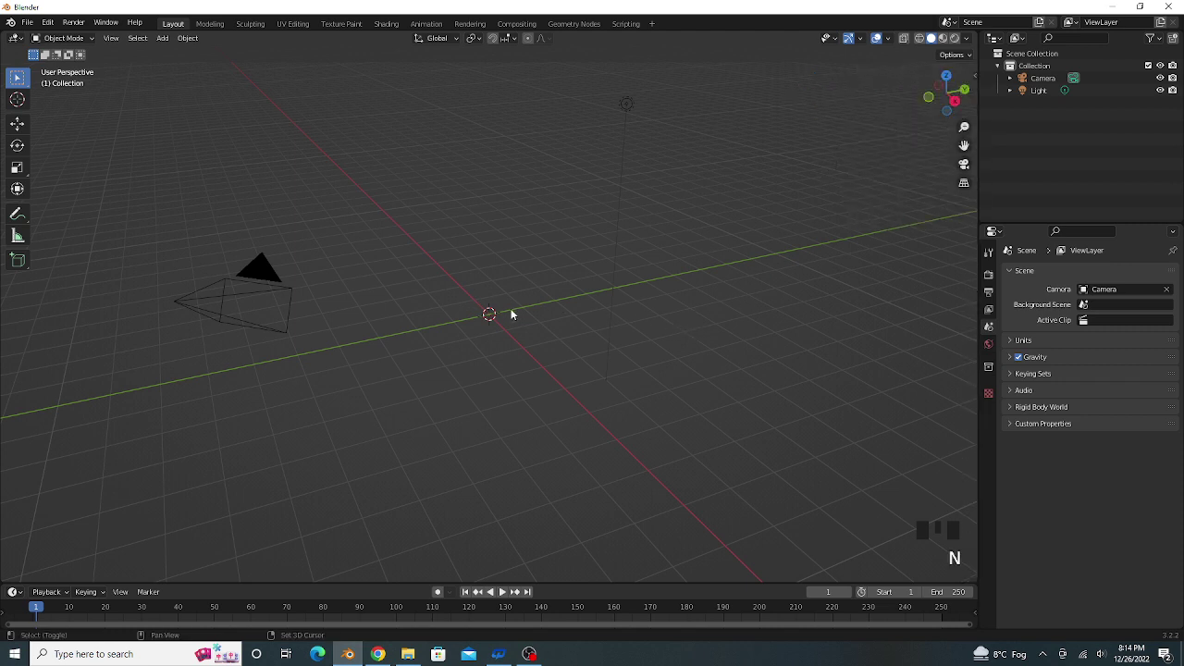
{"action": "key", "text": "shift+a"}
{"action": "left_click", "coordinate": [566, 308]}
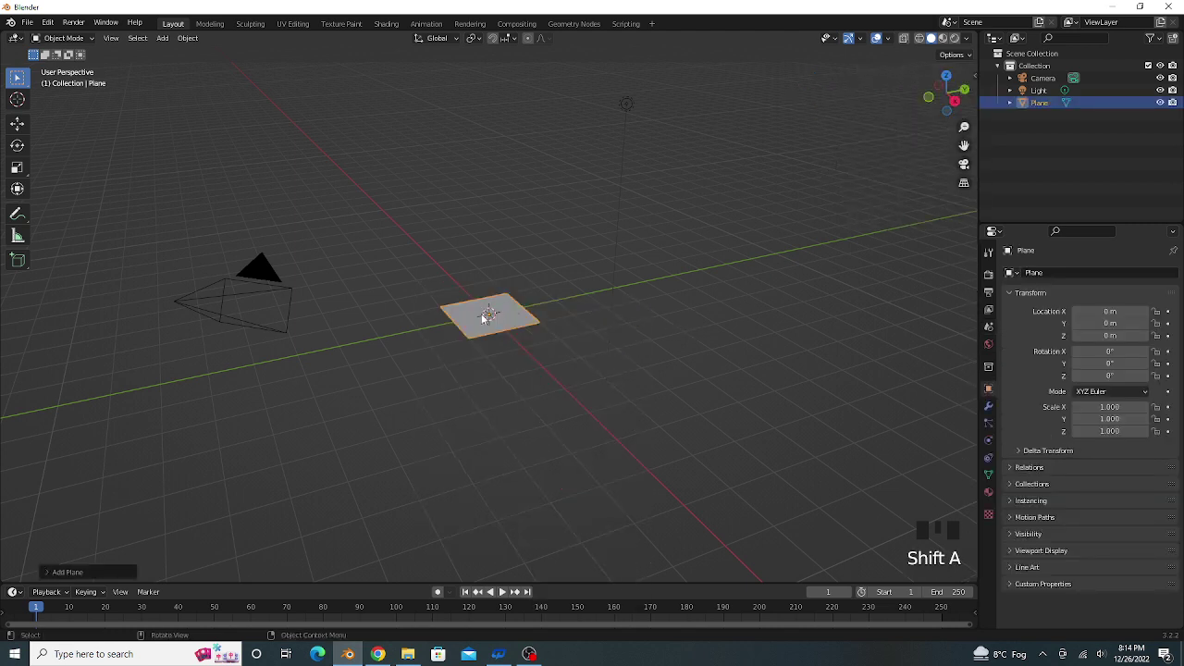
{"action": "scroll", "coordinate": [482, 322], "scroll_direction": "up", "scroll_amount": 2}
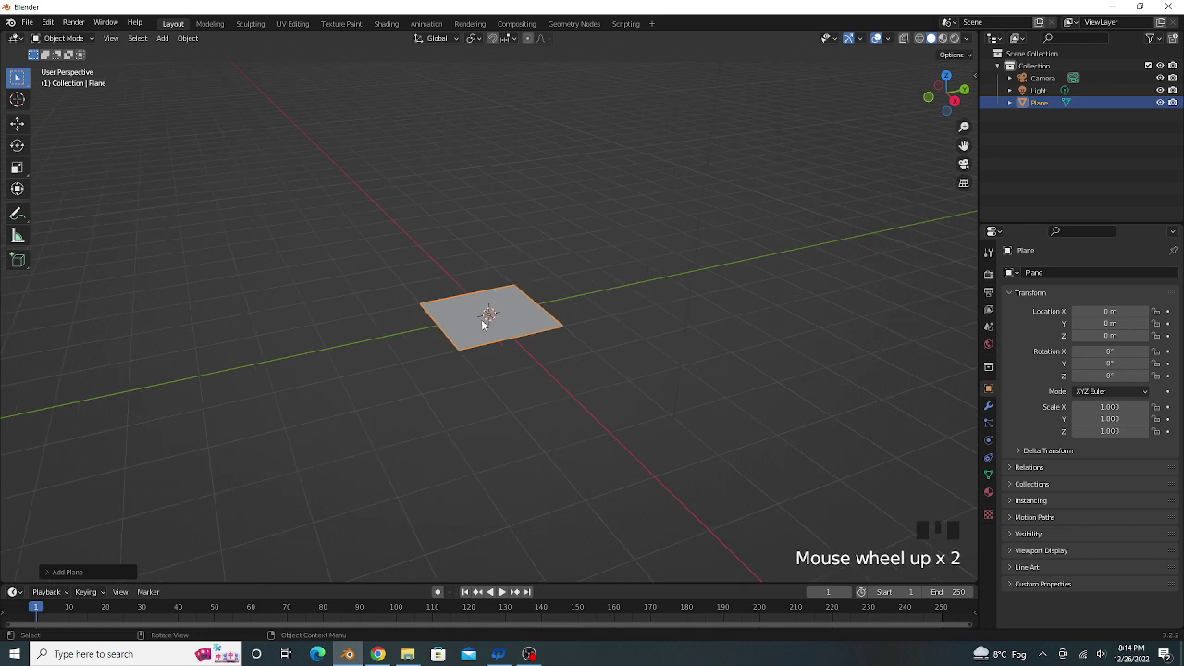
Step: In Edit Mode, merge the plane's four vertices at center into one vertex
{"action": "key", "text": "Tab"}
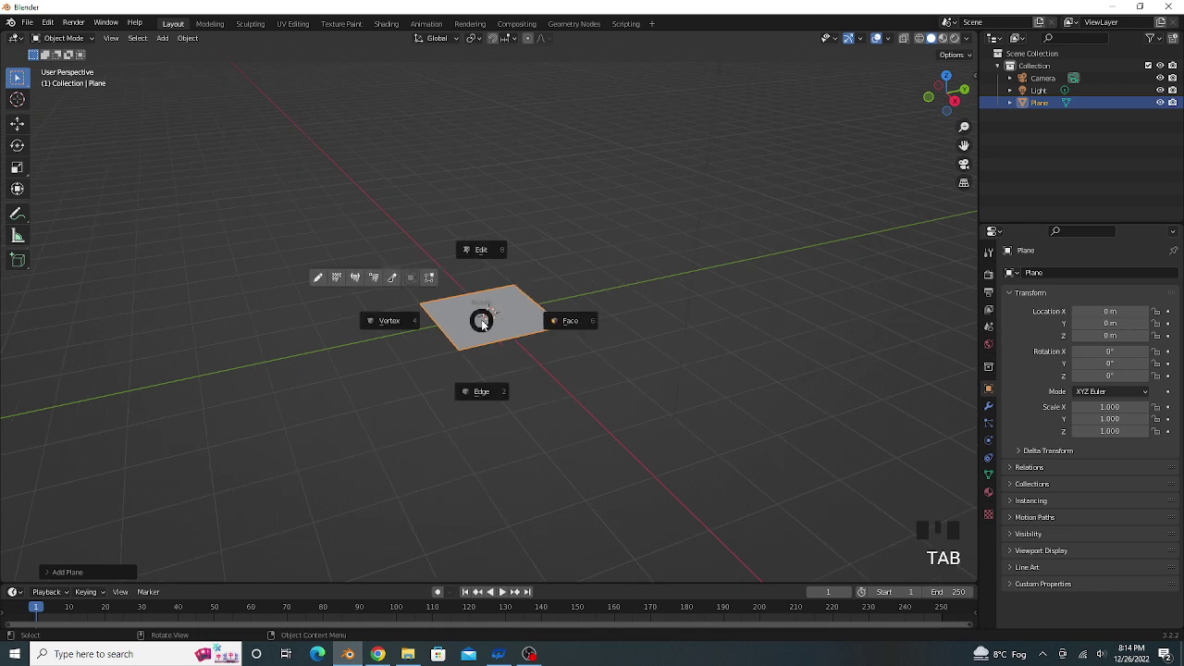
{"action": "left_click", "coordinate": [484, 263]}
{"action": "scroll", "coordinate": [497, 339], "scroll_direction": "up", "scroll_amount": 1}
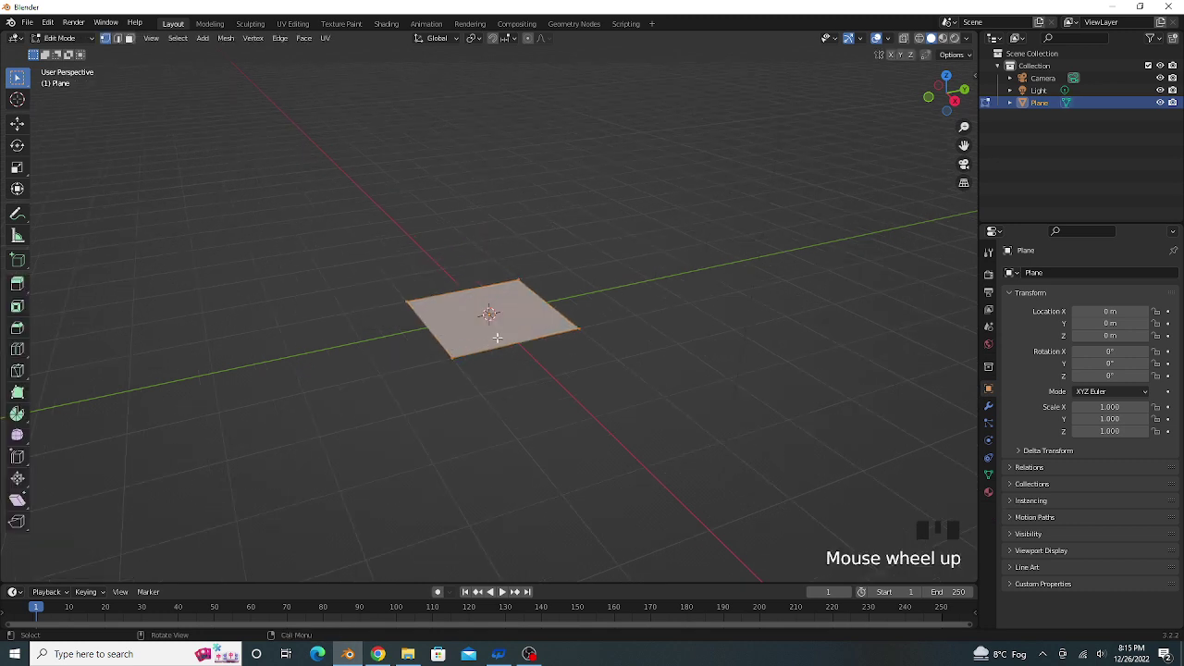
{"action": "right_click", "coordinate": [465, 311]}
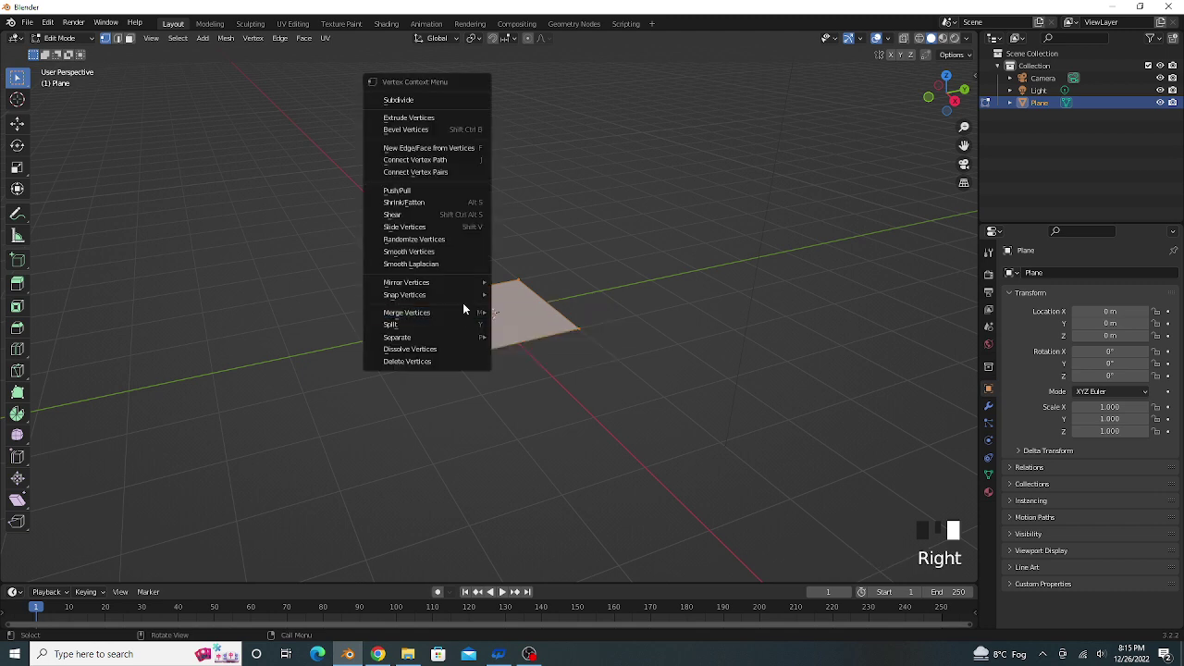
{"action": "mouse_move", "coordinate": [465, 319]}
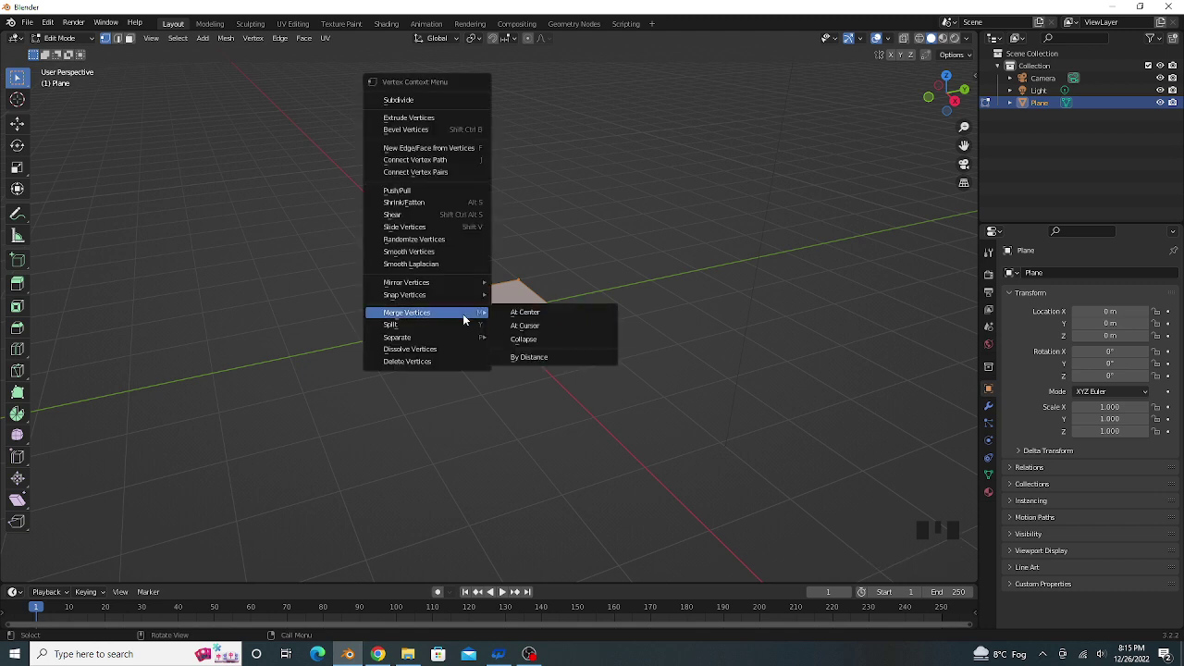
{"action": "left_click", "coordinate": [532, 314]}
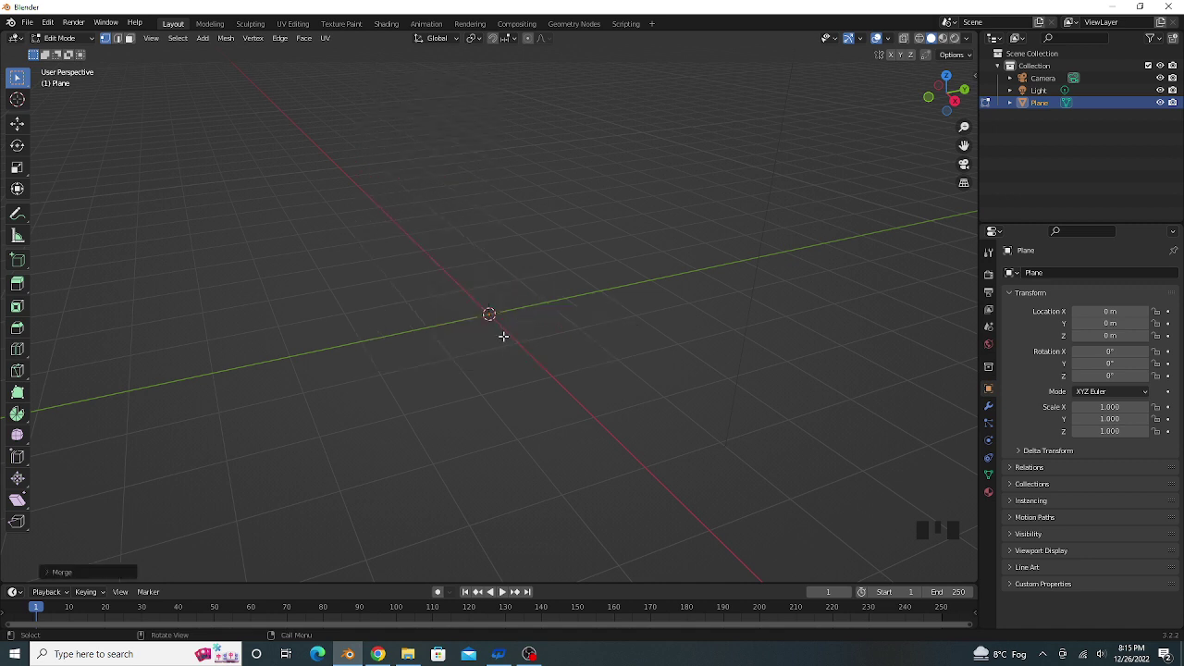
Step: In Right view, extrude the single vertex upward about 0.96 m
{"action": "key", "text": "KP_3"}
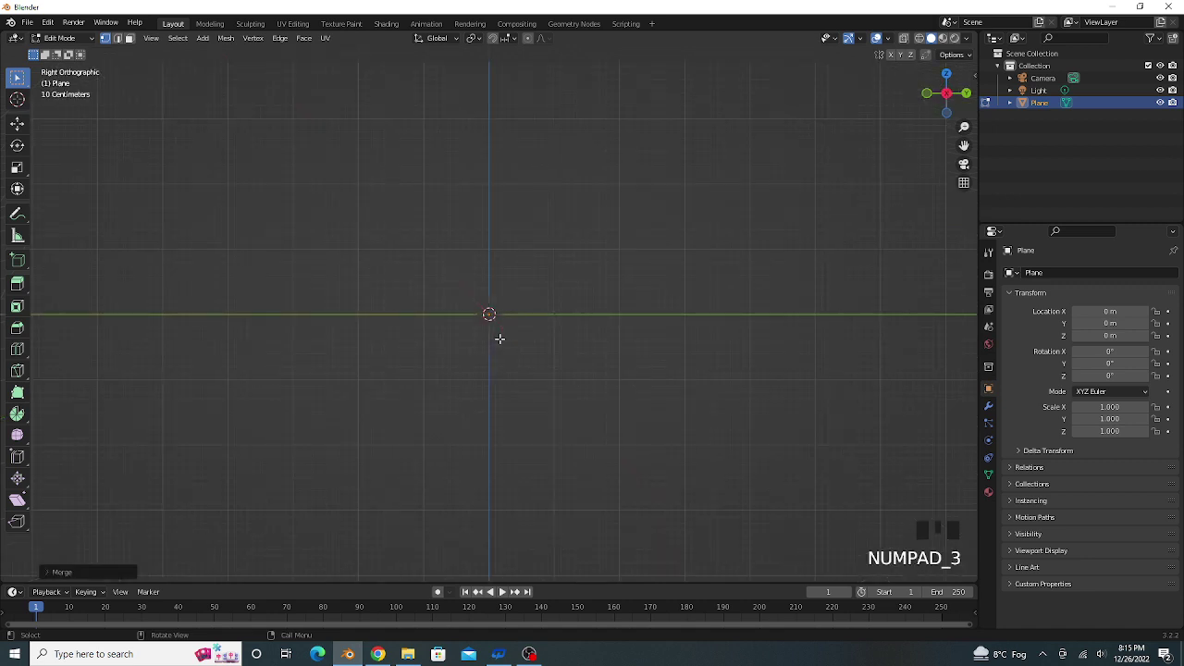
{"action": "scroll", "coordinate": [500, 339], "scroll_direction": "up", "scroll_amount": 2}
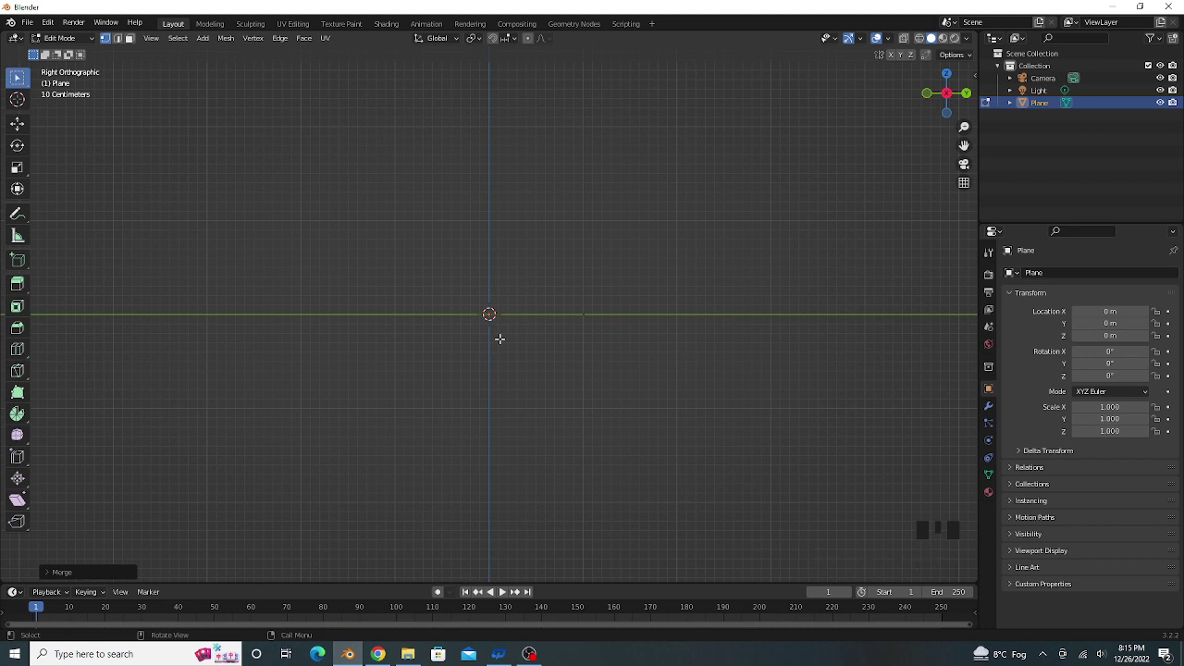
{"action": "key", "text": "e"}
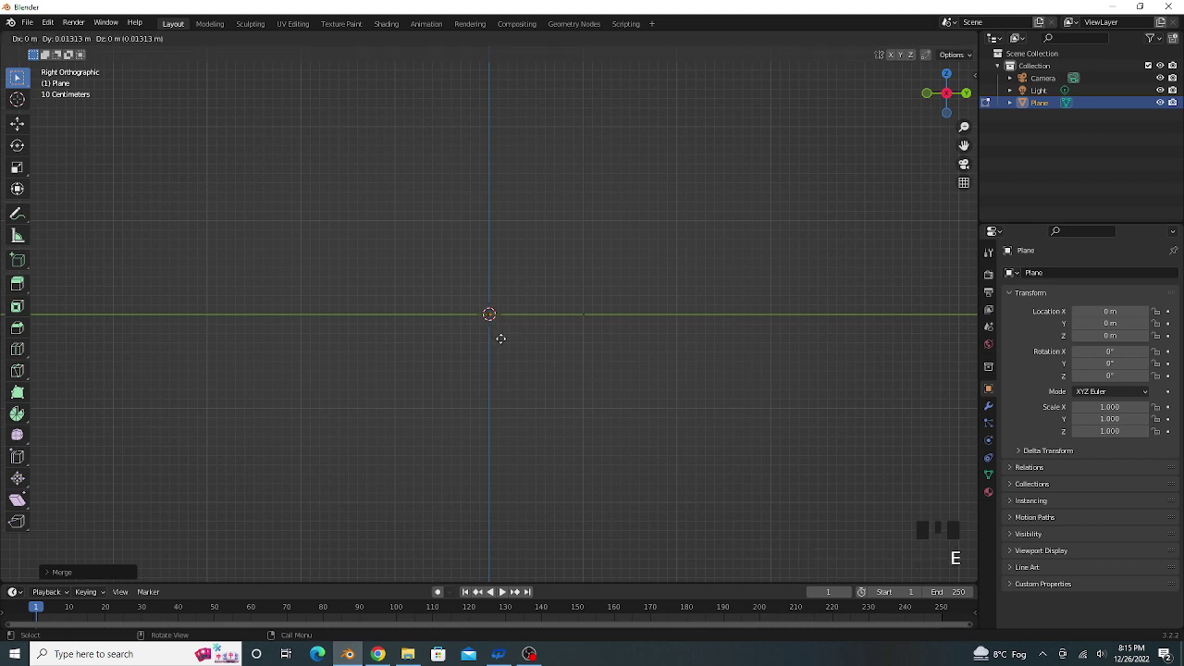
{"action": "left_click", "coordinate": [502, 244]}
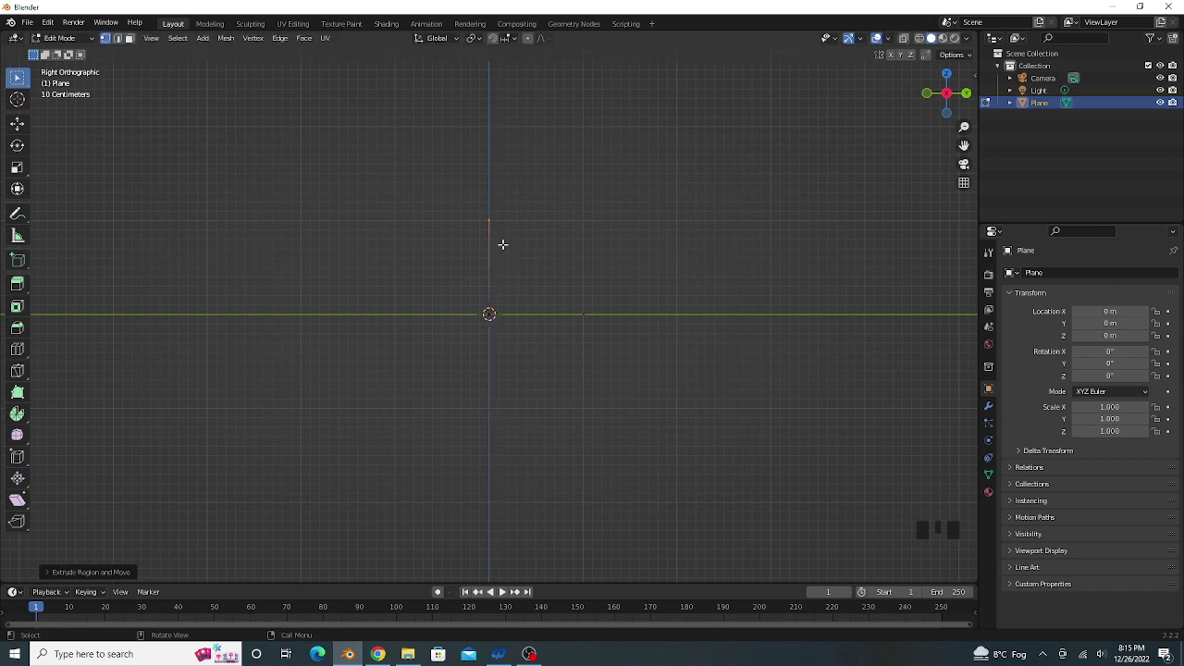
Step: Extrude about 1.08 m along Y, then upward again along Z
{"action": "key", "text": "e"}
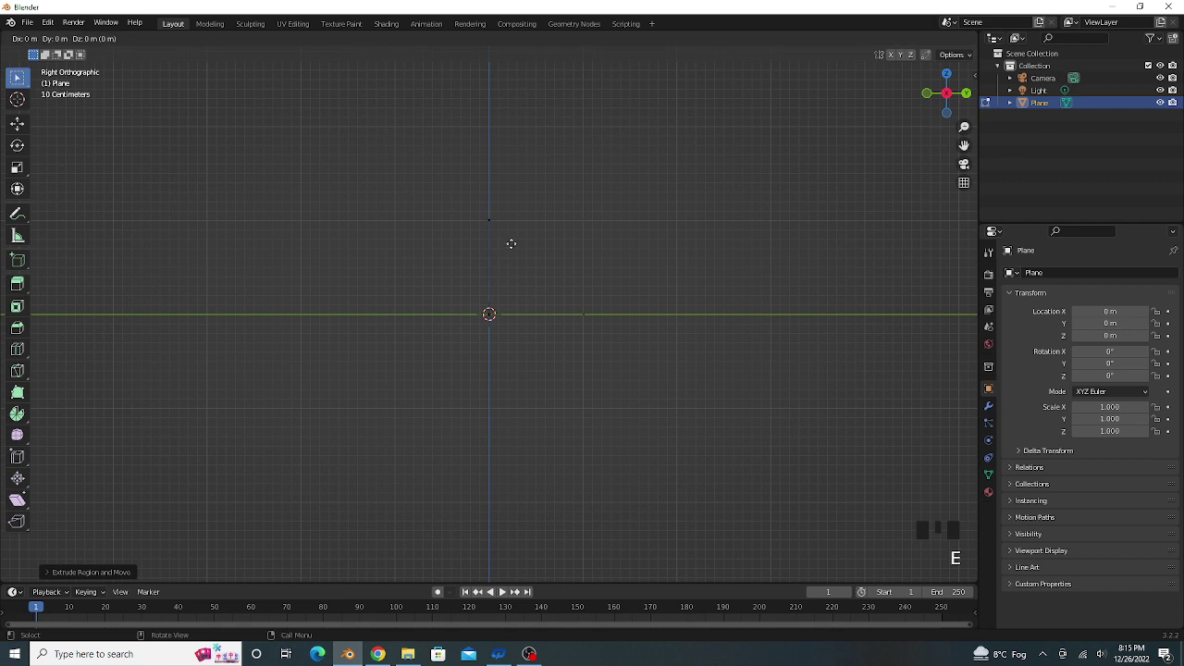
{"action": "key", "text": "y"}
{"action": "left_click", "coordinate": [603, 243]}
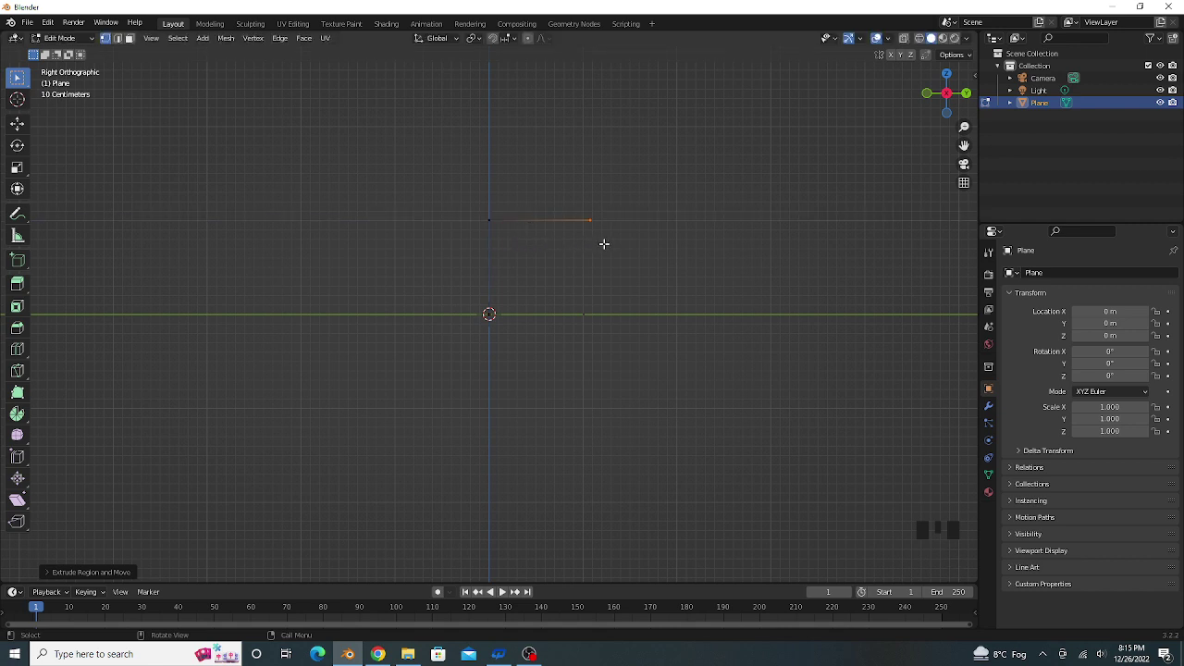
{"action": "key", "text": "e"}
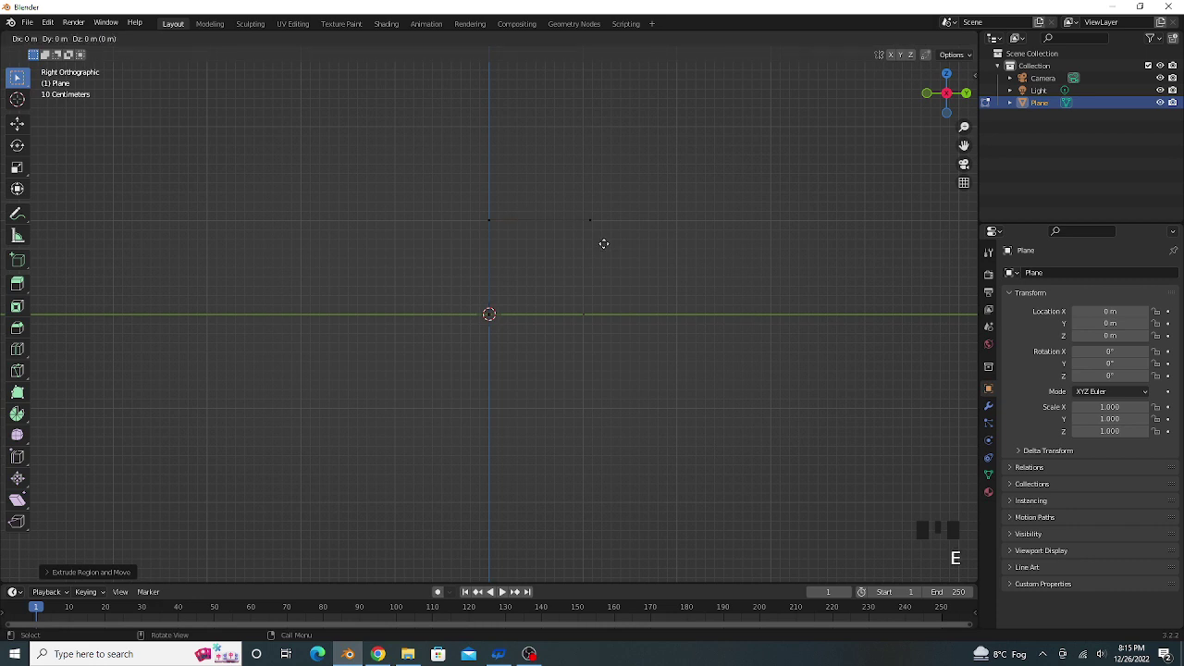
{"action": "key", "text": "z"}
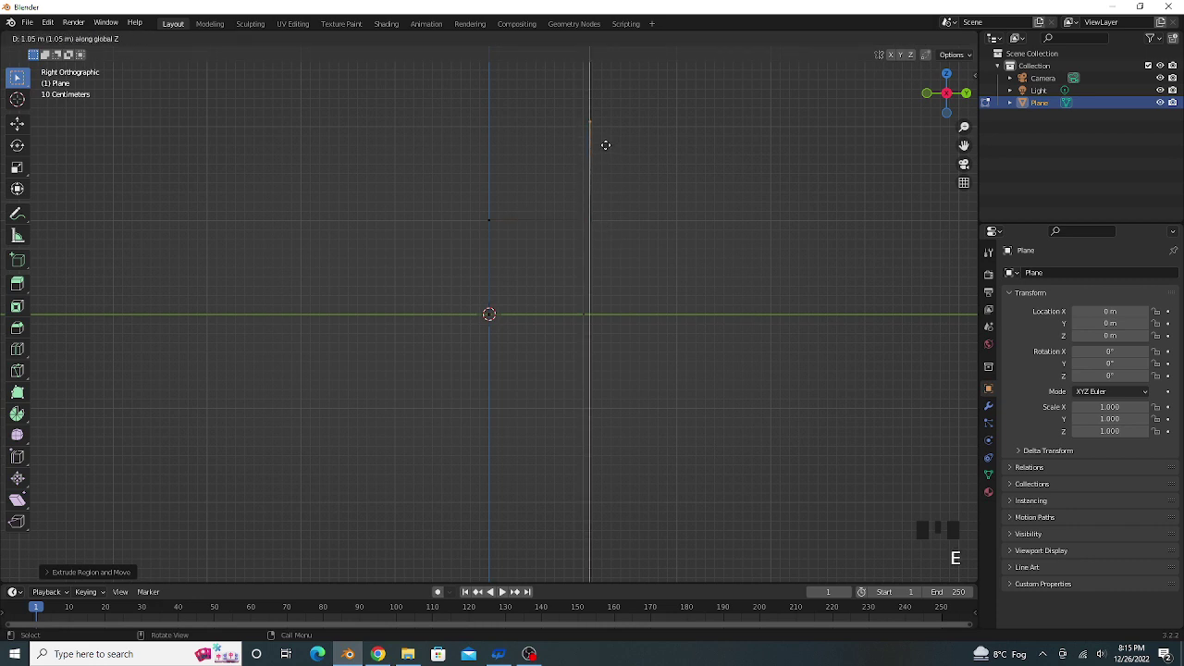
{"action": "left_click", "coordinate": [605, 148]}
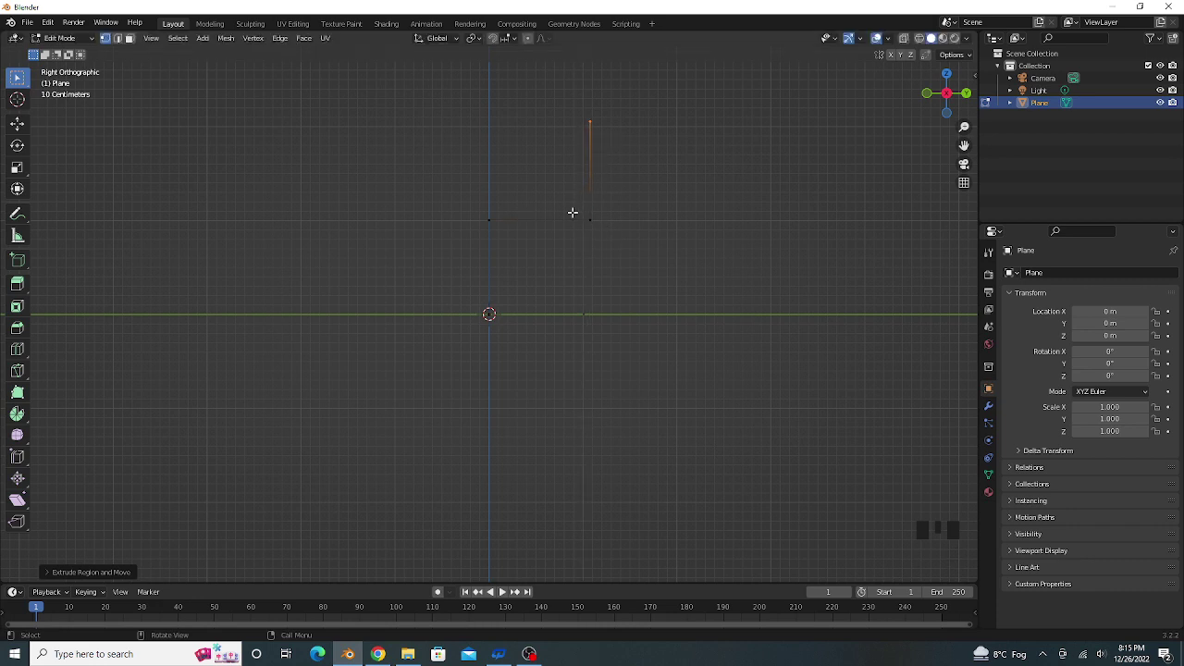
Step: In Front view, extrude the path end along X, then downward along Z
{"action": "key", "text": "KP_1"}
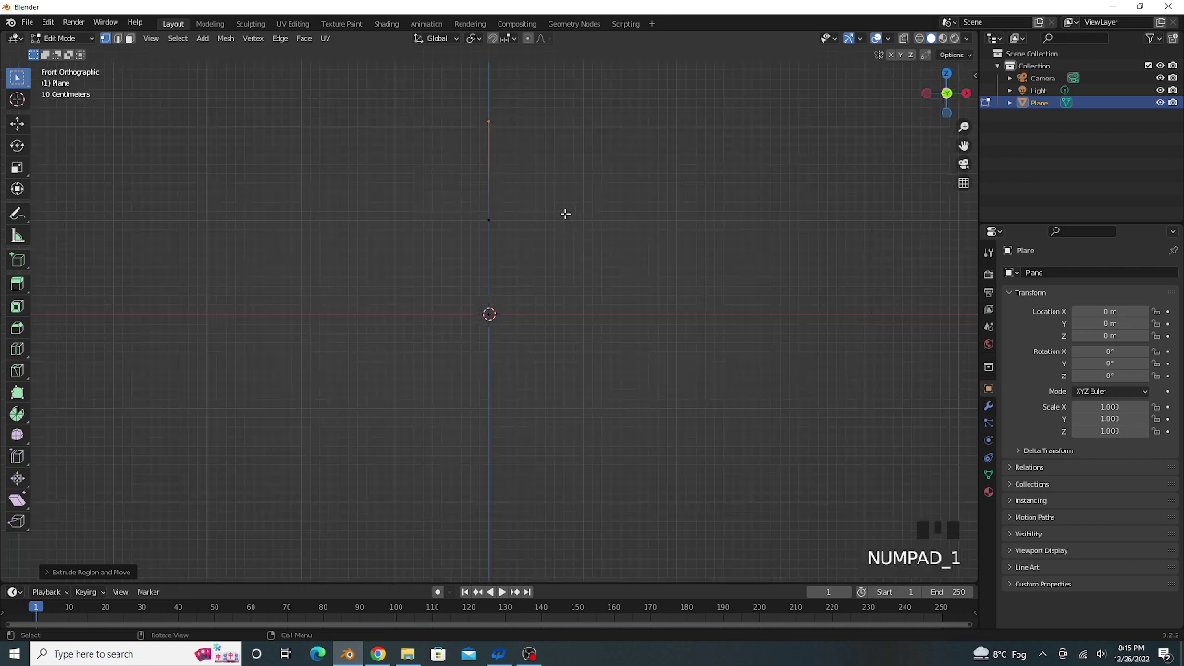
{"action": "key", "text": "e"}
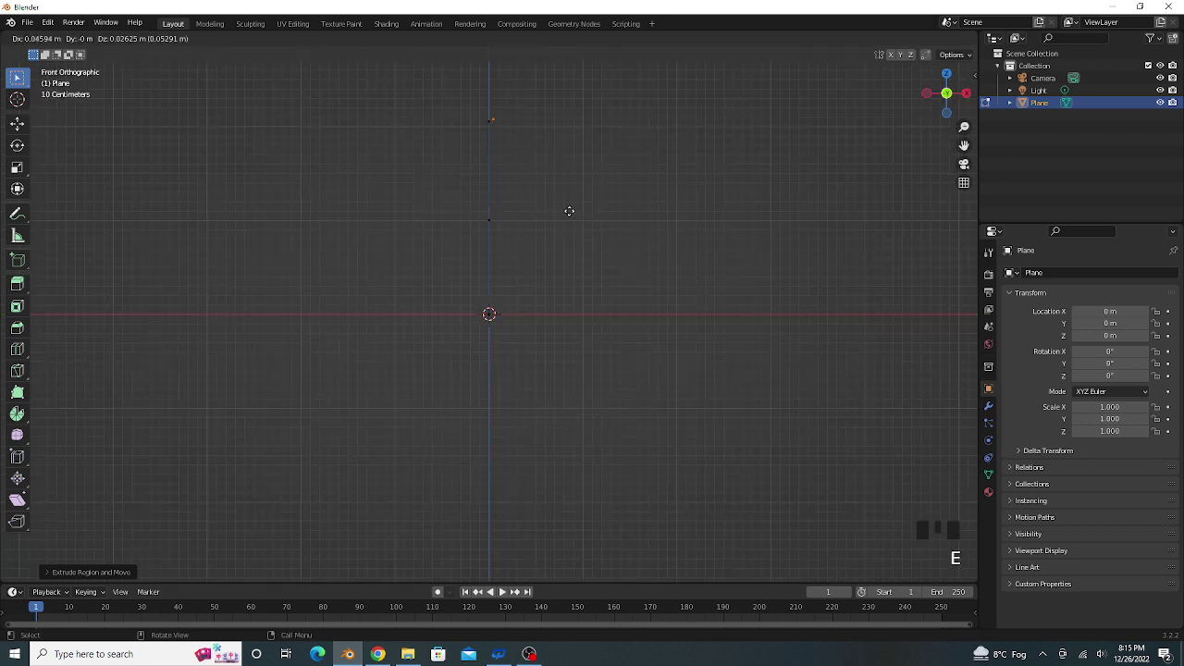
{"action": "key", "text": "x"}
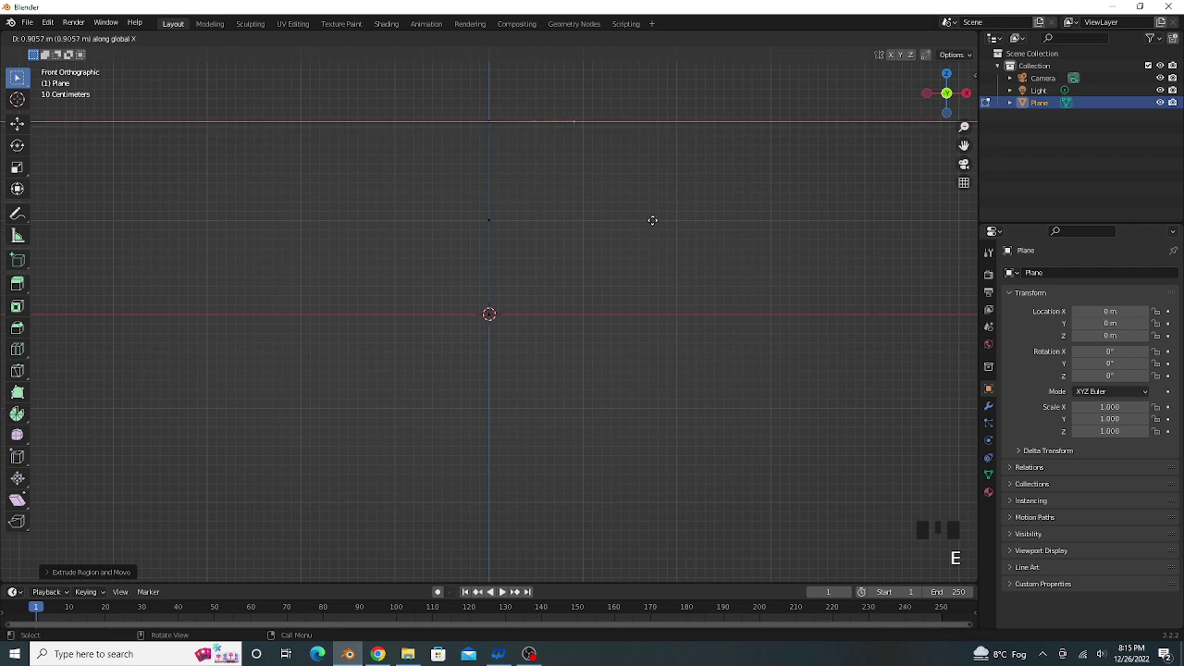
{"action": "left_click", "coordinate": [672, 216]}
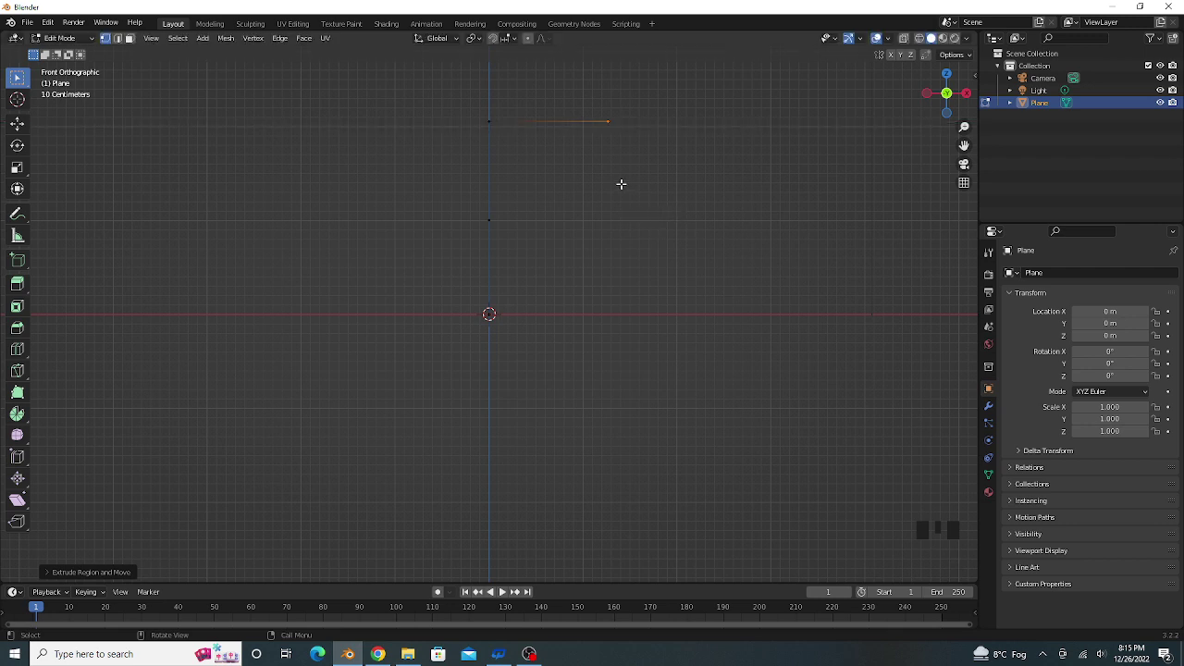
{"action": "middle_click_drag", "start_coordinate": [620, 183], "coordinate": [593, 306], "text": "shift"}
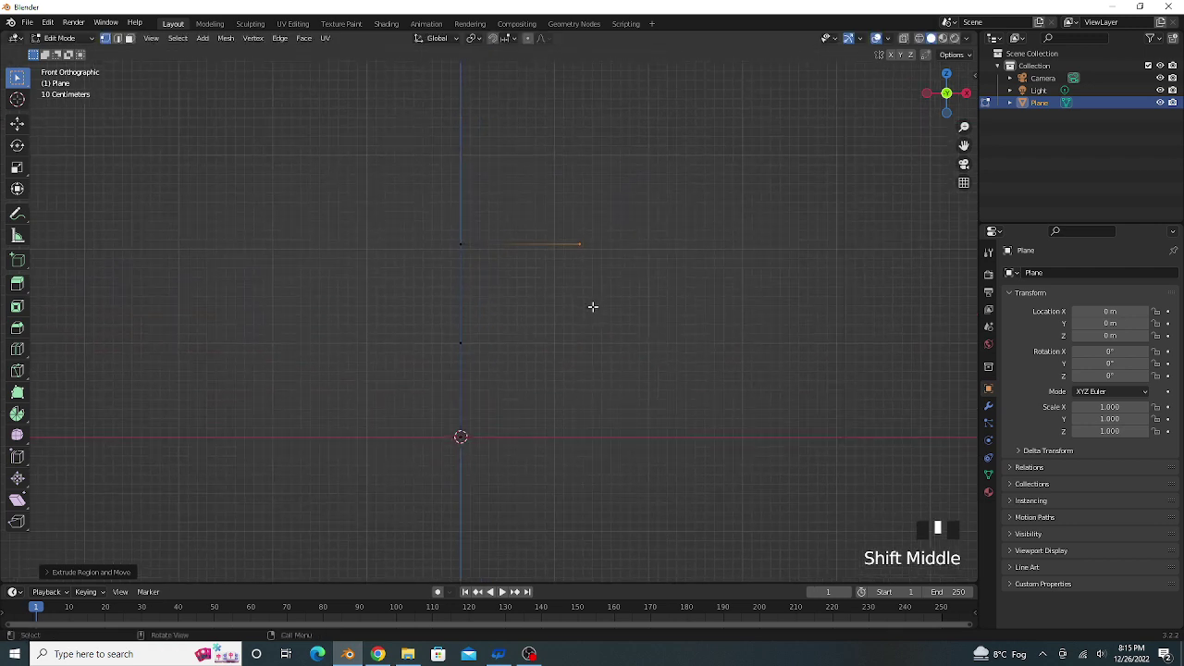
{"action": "key", "text": "e"}
{"action": "key", "text": "z"}
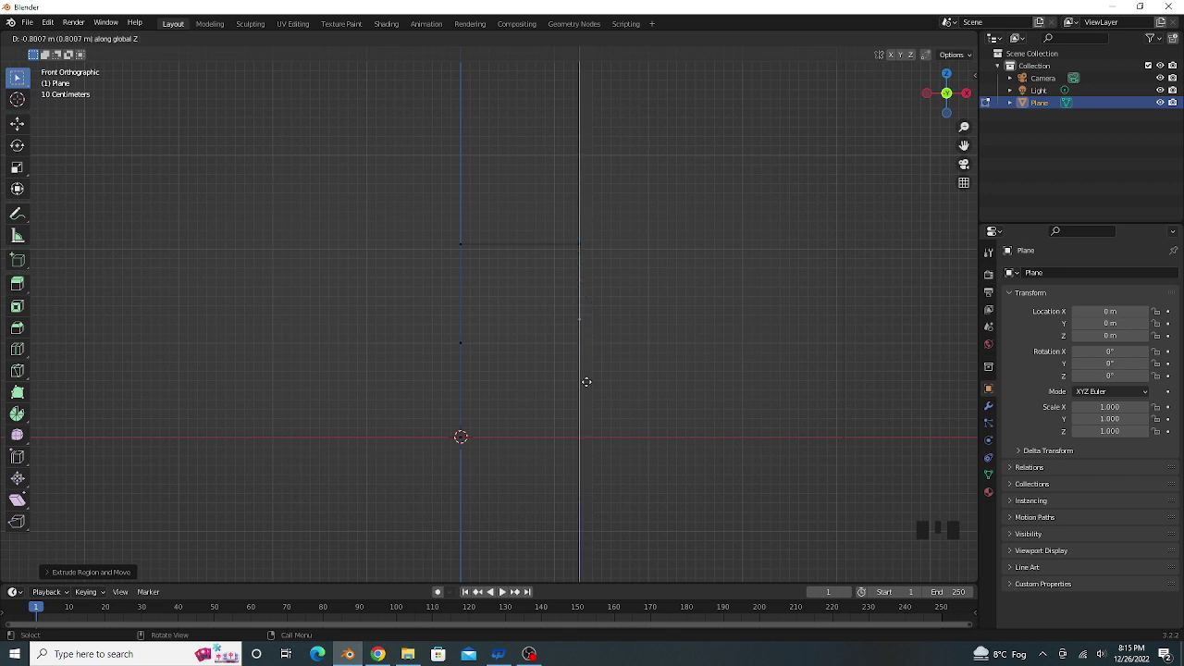
{"action": "left_click", "coordinate": [587, 381]}
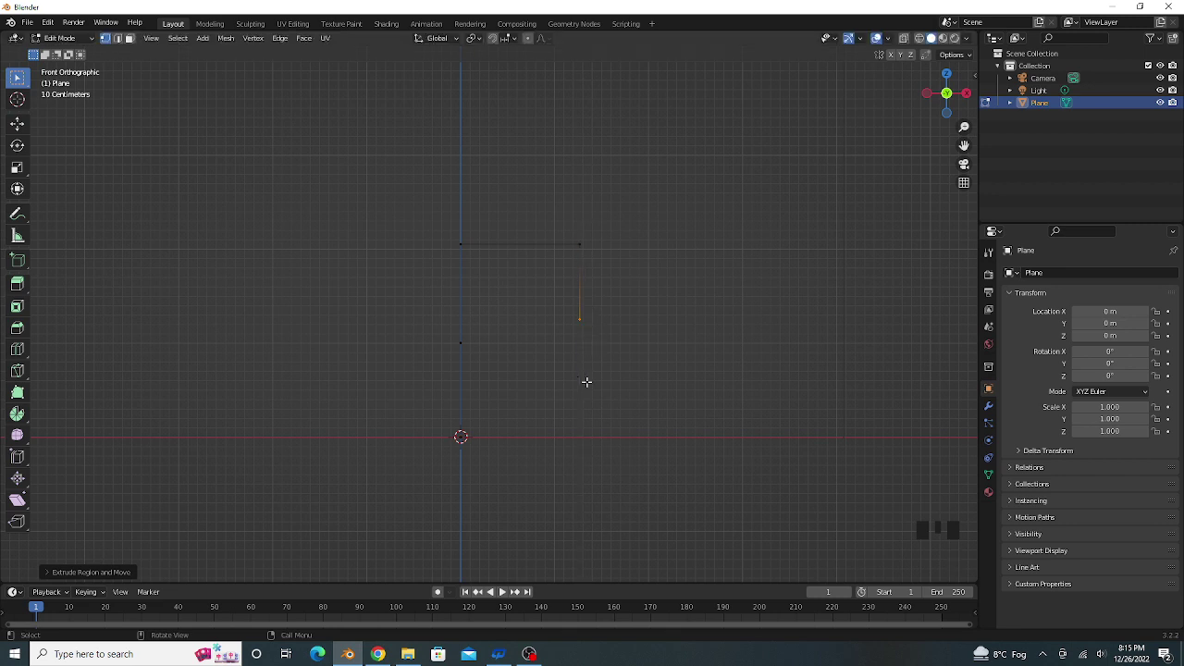
Step: Extrude rightward along X, then drop about 0.47 m down along Z
{"action": "key", "text": "e"}
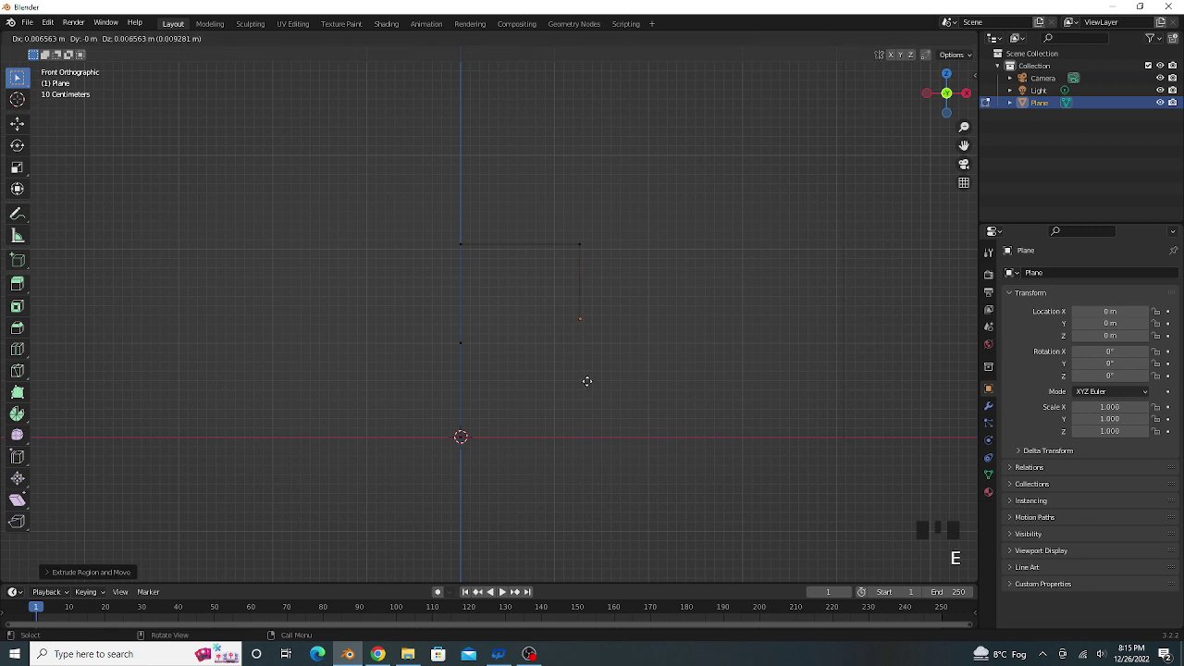
{"action": "key", "text": "x"}
{"action": "left_click", "coordinate": [671, 379]}
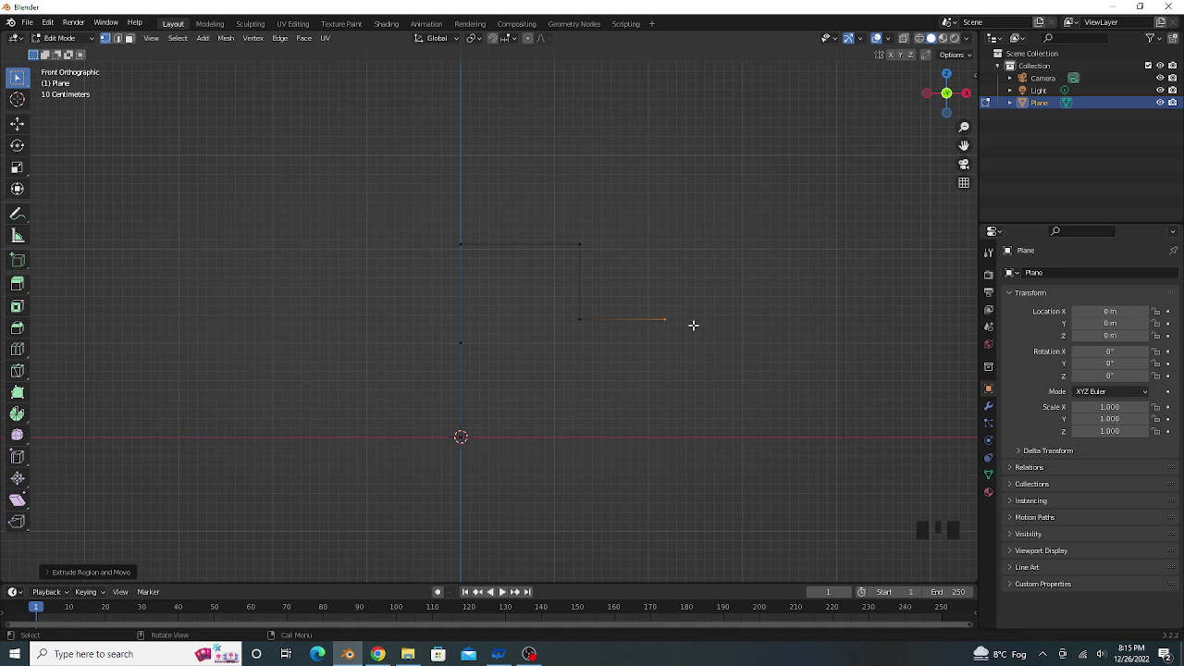
{"action": "key", "text": "e"}
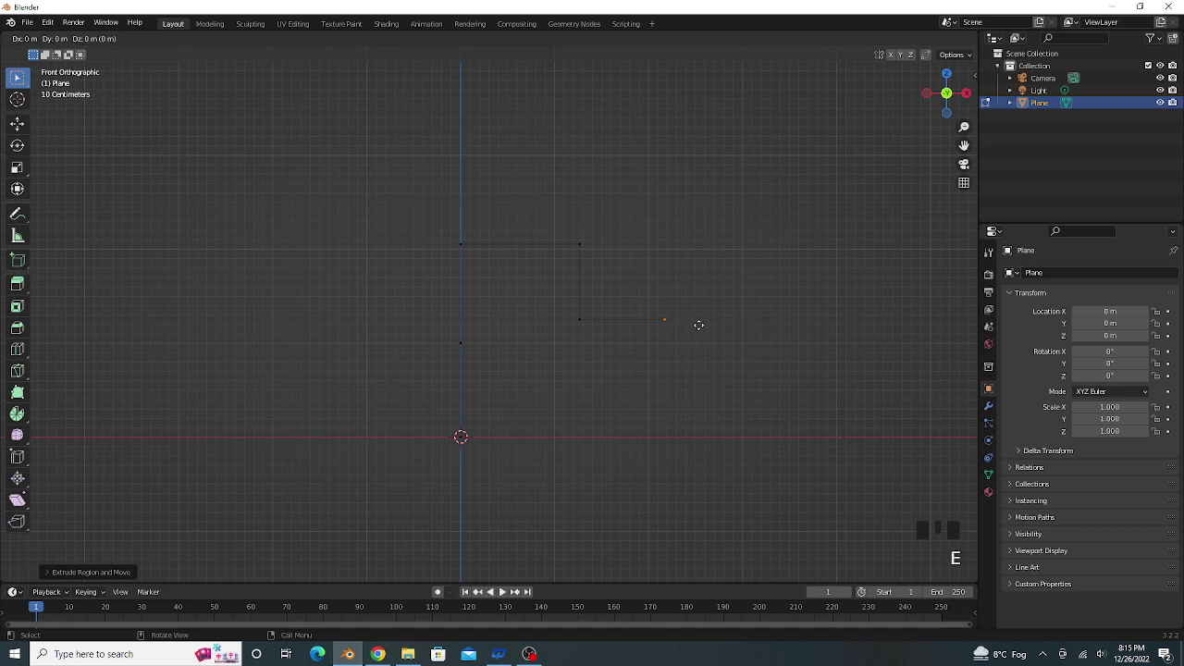
{"action": "key", "text": "z"}
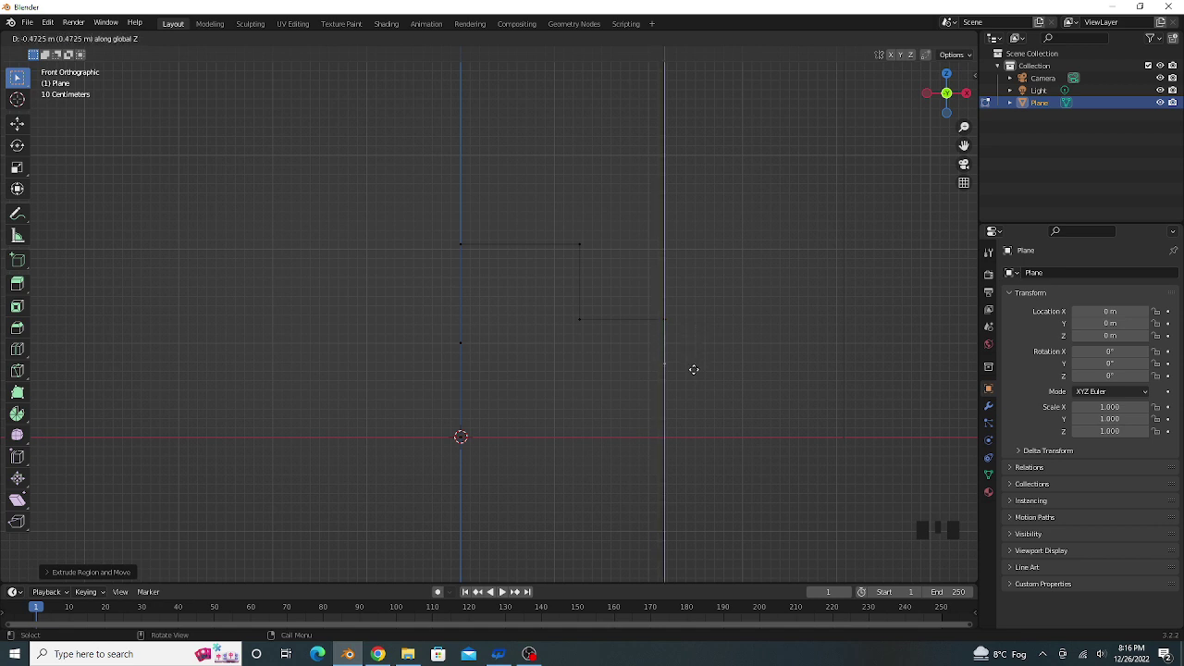
{"action": "left_click", "coordinate": [693, 369]}
Step: In Right view, extrude the end vertex about 0.54 m along Y and select the whole path
{"action": "key", "text": "KP_3"}
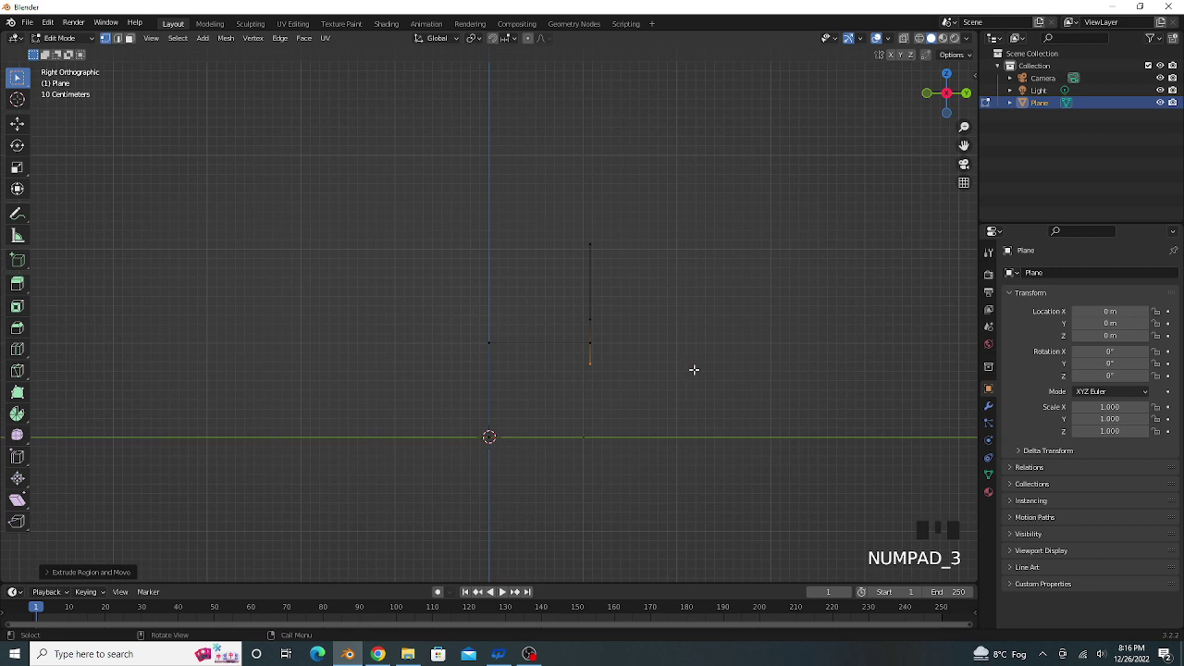
{"action": "key", "text": "e"}
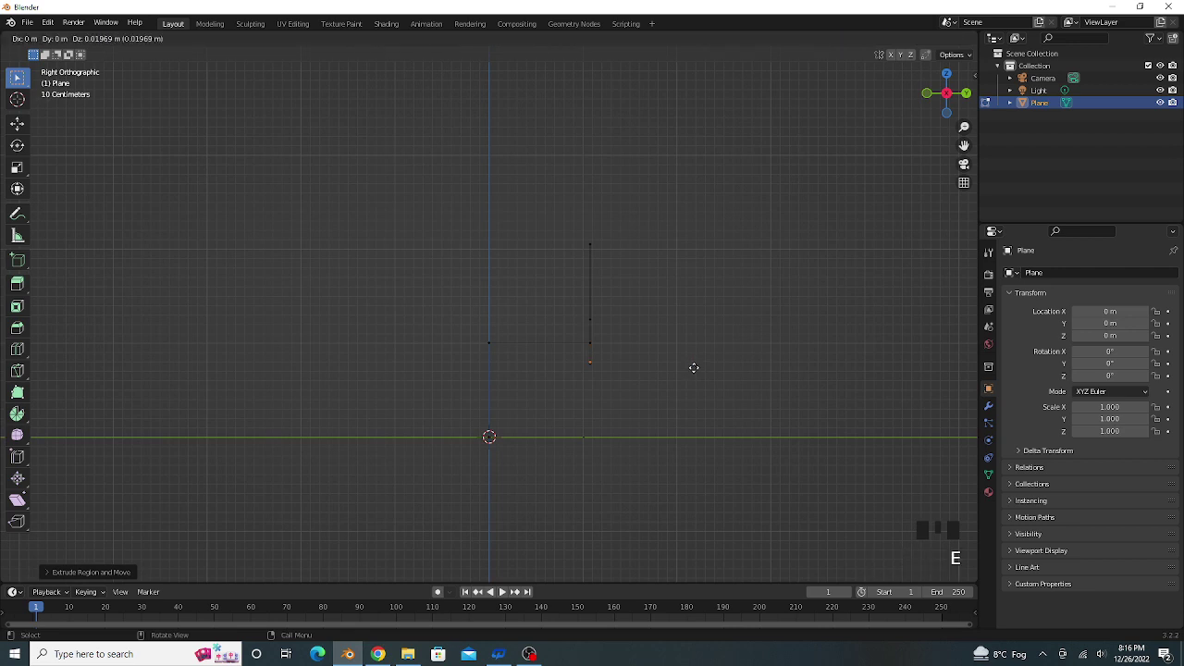
{"action": "key", "text": "y"}
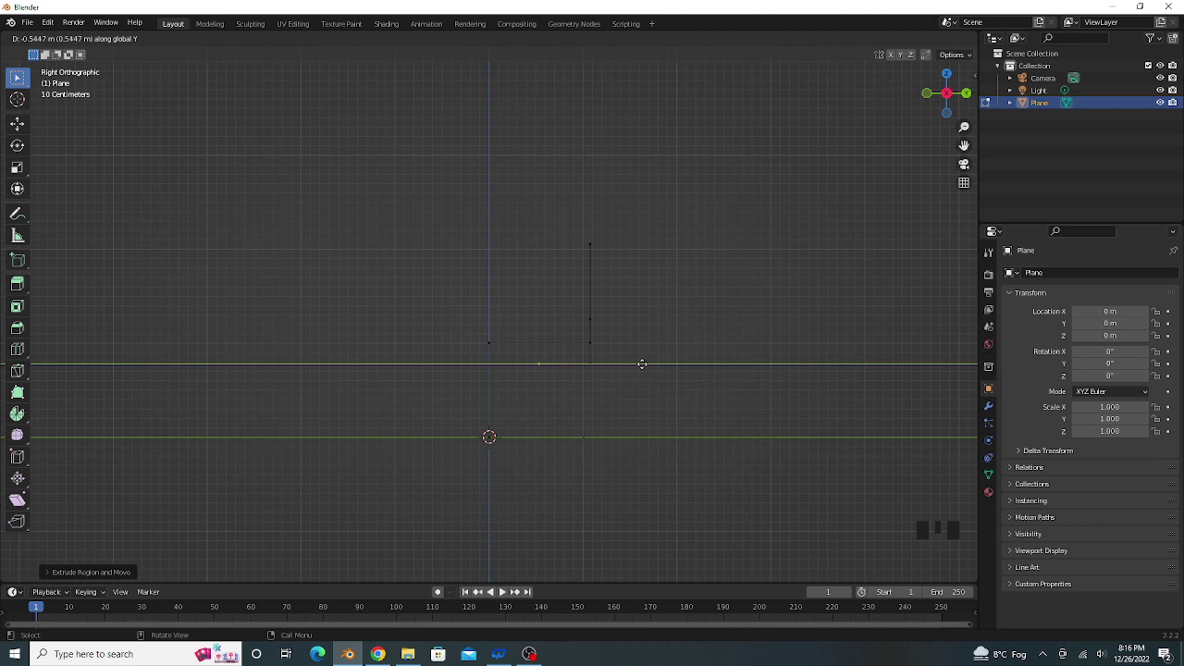
{"action": "left_click", "coordinate": [642, 364]}
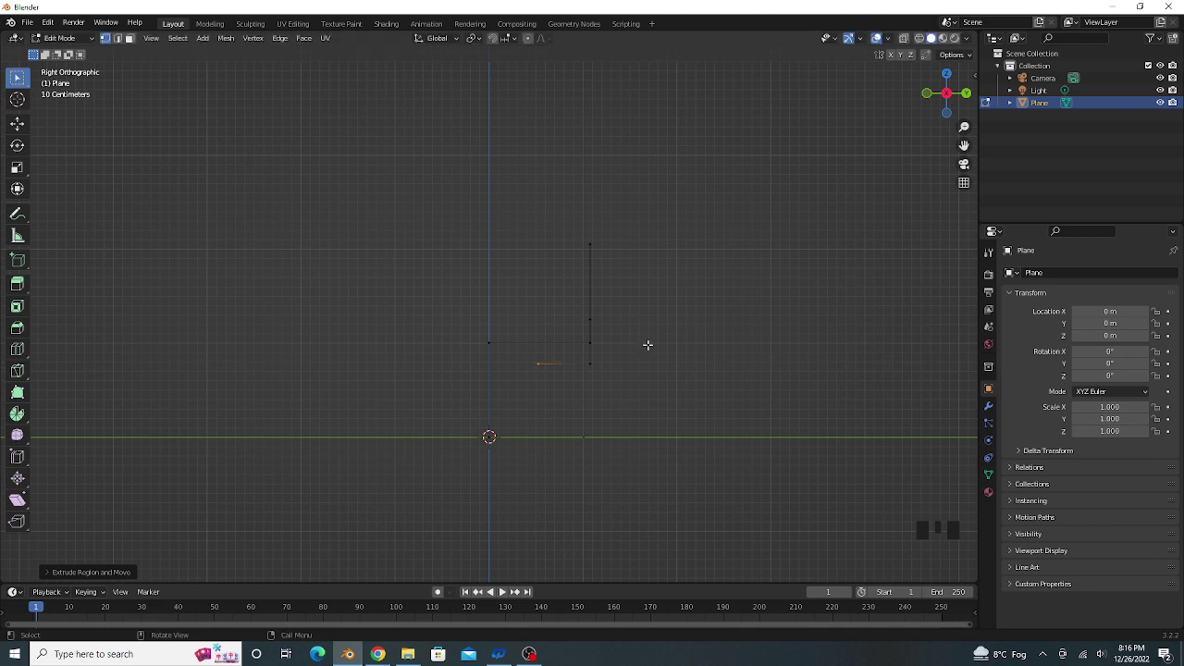
{"action": "middle_click_drag", "start_coordinate": [602, 309], "coordinate": [644, 315]}
{"action": "key", "text": "a"}
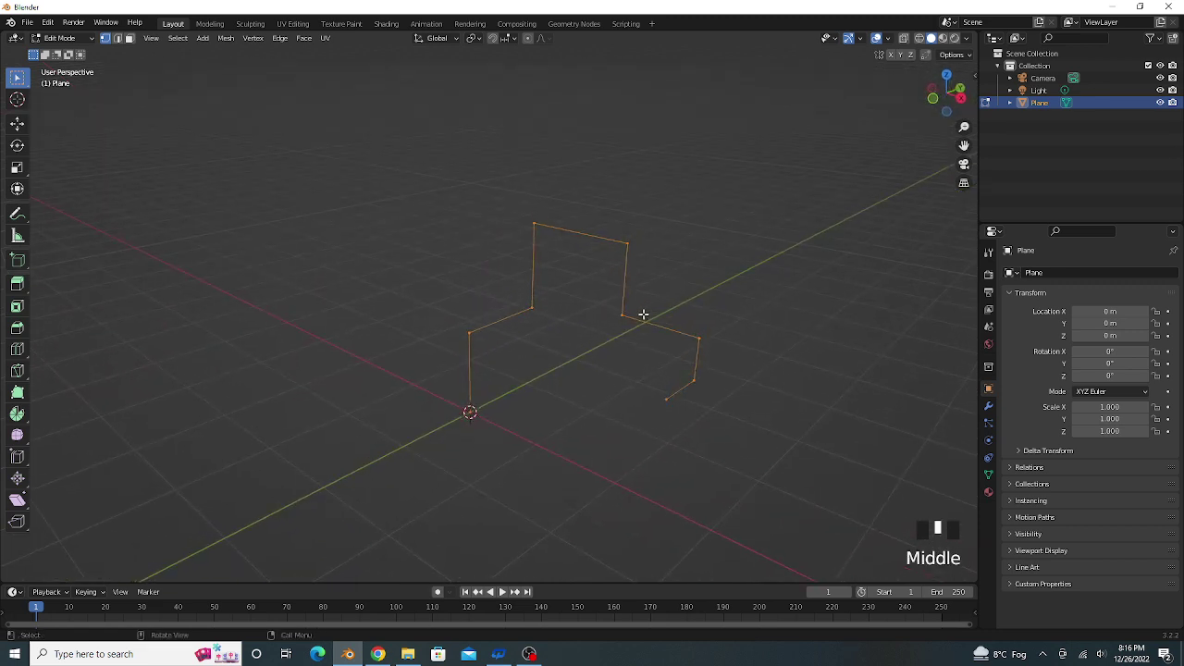
Step: In Object Mode, add a Bevel modifier set to affect Vertices
{"action": "key", "text": "Tab"}
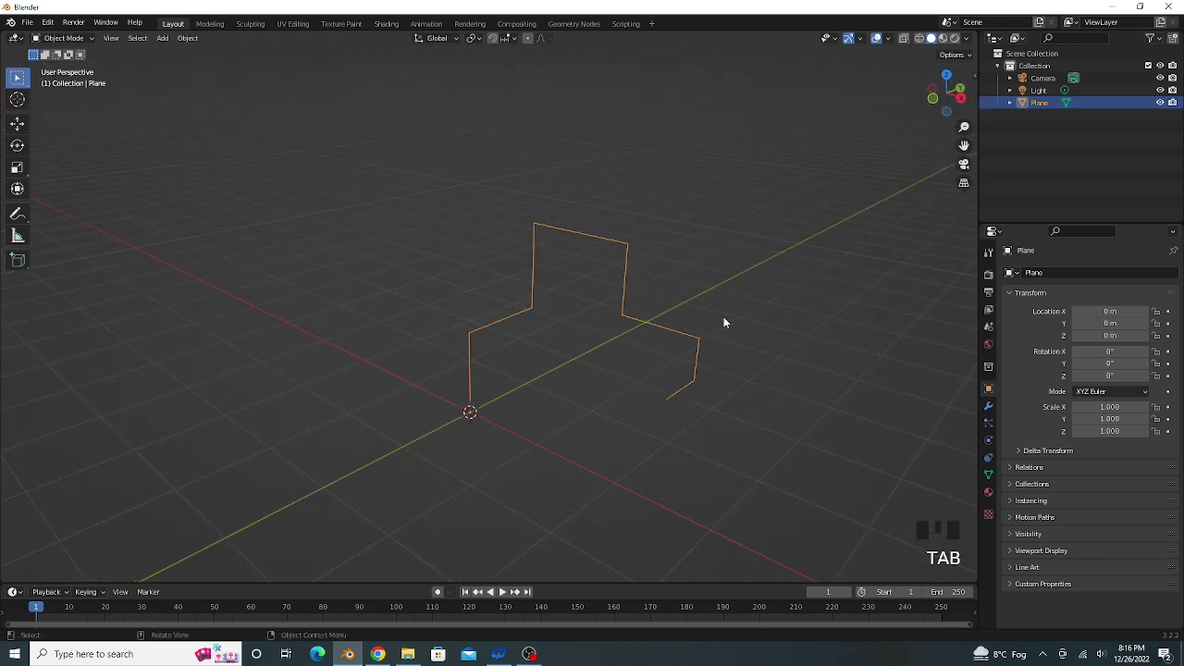
{"action": "left_click", "coordinate": [988, 406]}
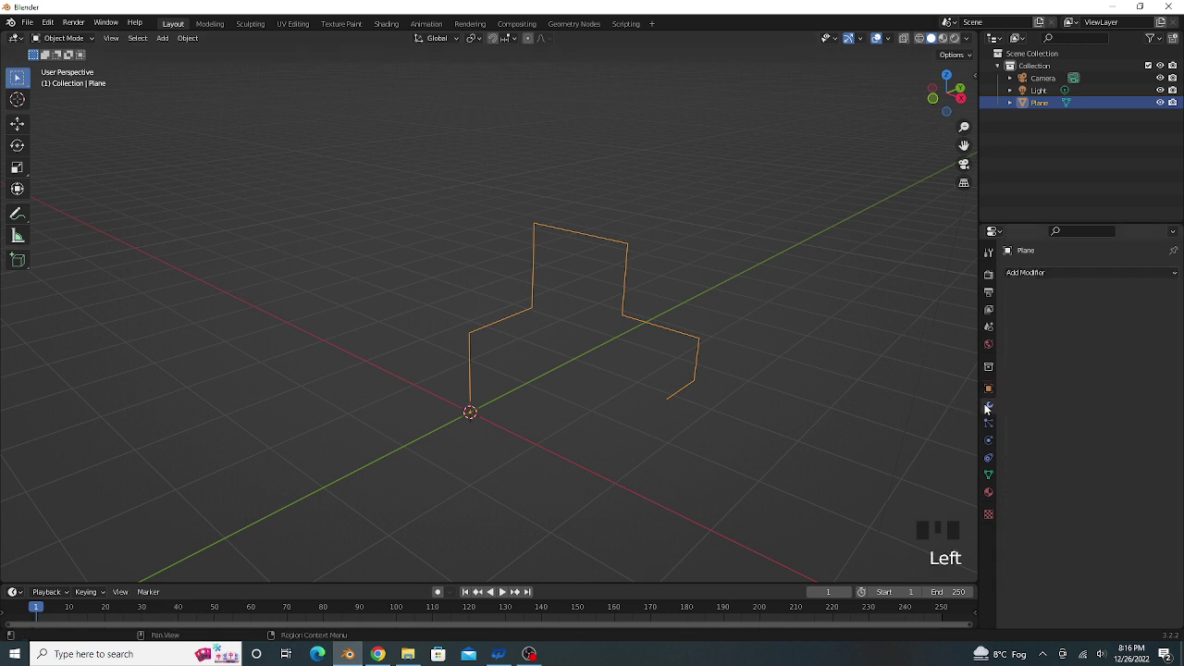
{"action": "left_click", "coordinate": [1046, 273]}
{"action": "left_click", "coordinate": [929, 320]}
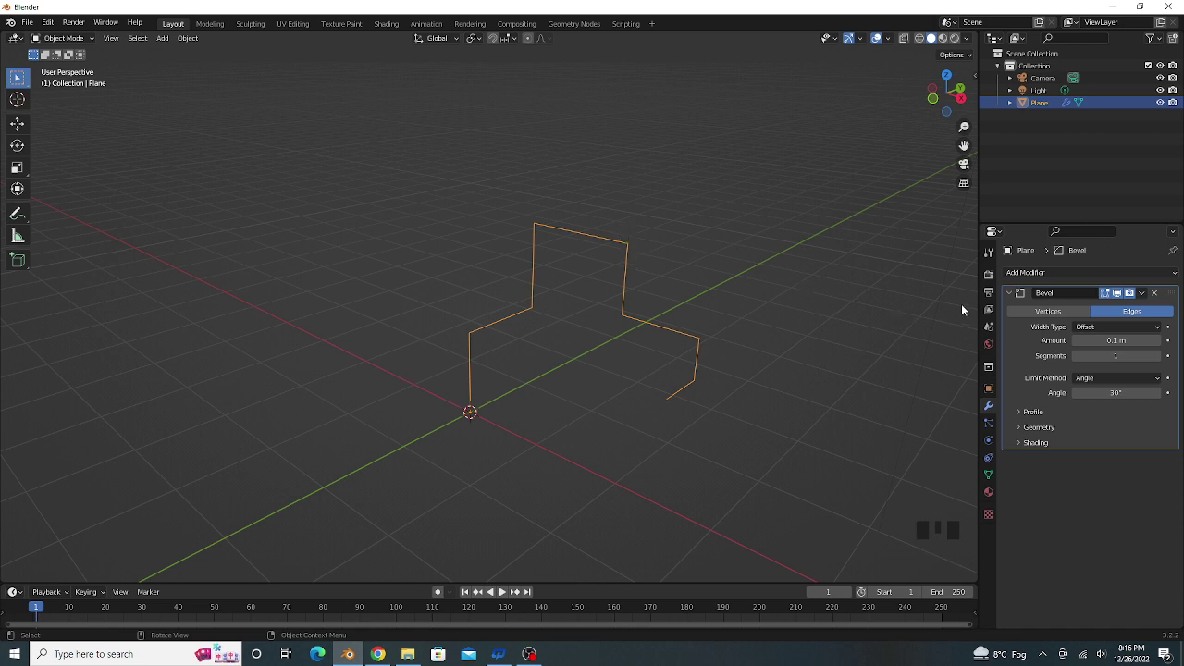
{"action": "left_click", "coordinate": [1048, 312]}
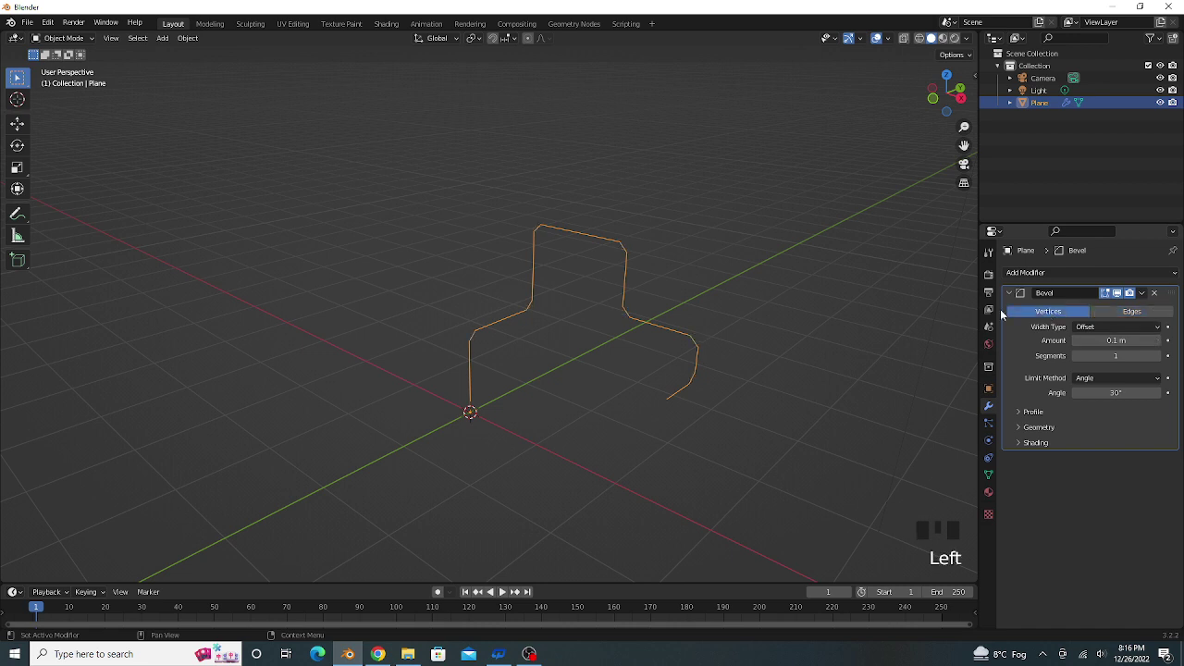
Step: Set the bevel Amount to 0.15 m and Segments to 6
{"action": "left_click", "coordinate": [1156, 342]}
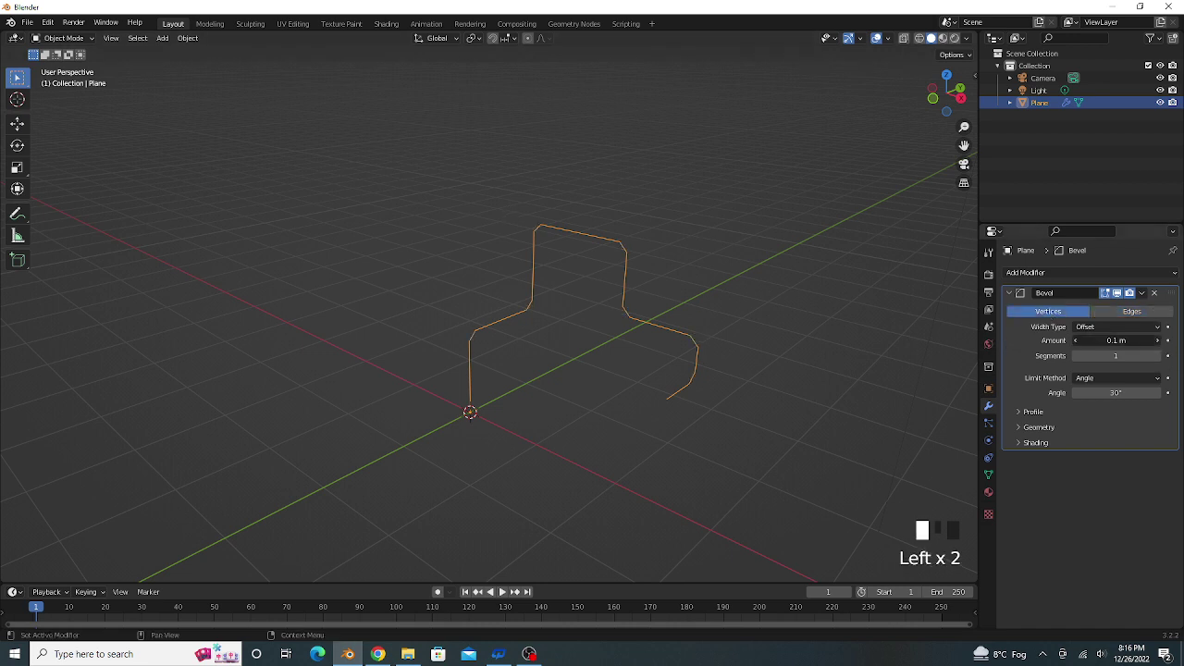
{"action": "left_click", "coordinate": [1156, 342]}
{"action": "left_click", "coordinate": [1157, 342]}
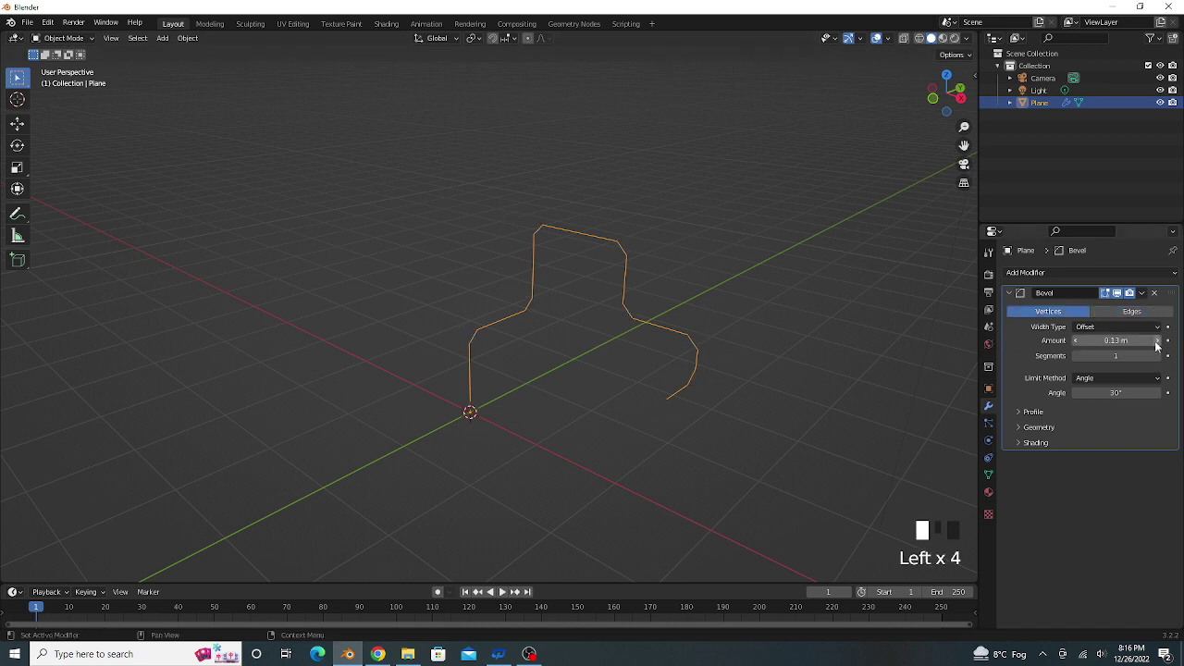
{"action": "left_click", "coordinate": [1156, 342]}
{"action": "left_click", "coordinate": [1156, 342]}
{"action": "left_click", "coordinate": [1156, 357]}
{"action": "left_click", "coordinate": [1156, 357]}
{"action": "left_click", "coordinate": [1156, 357]}
{"action": "left_click", "coordinate": [1156, 357]}
{"action": "left_click", "coordinate": [1156, 358]}
{"action": "left_click", "coordinate": [1156, 357]}
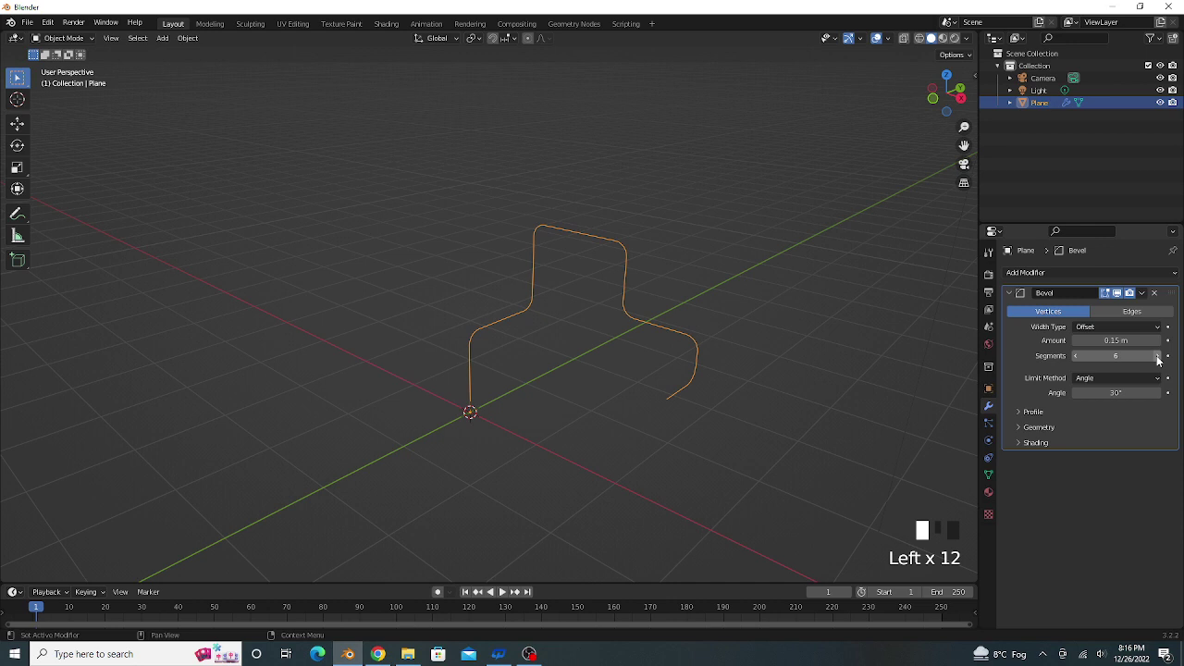
{"action": "middle_click_drag", "start_coordinate": [682, 372], "coordinate": [636, 361]}
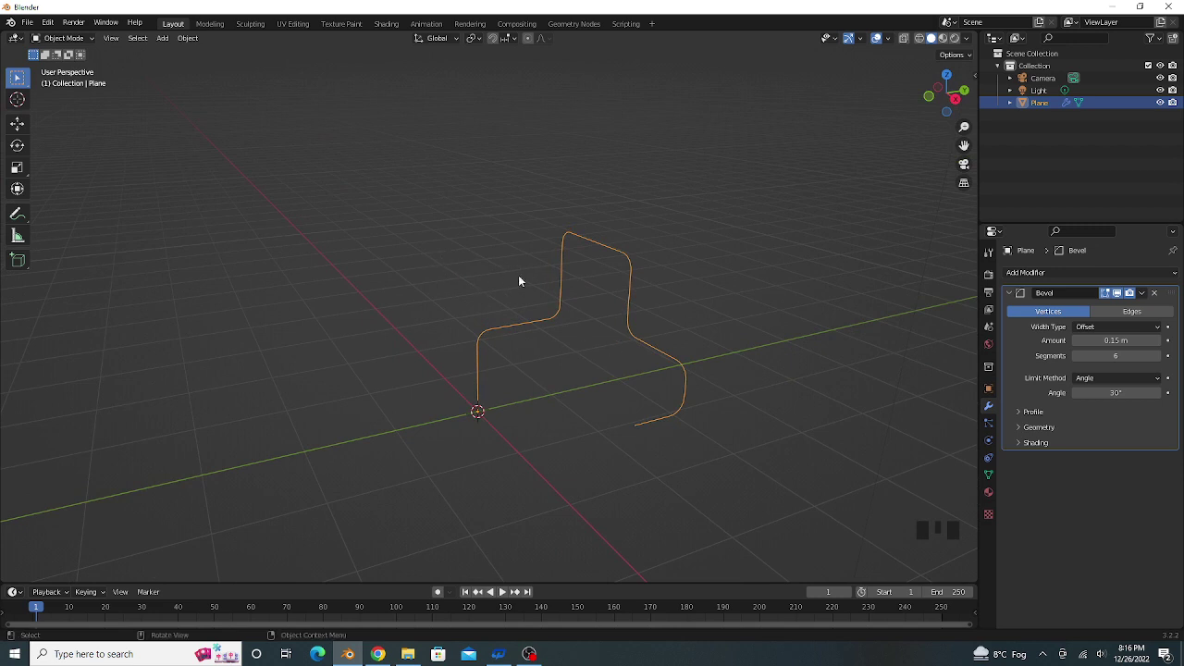
Step: Convert the beveled path to a Curve via Object > Convert and show its Object Data properties
{"action": "left_click", "coordinate": [189, 42]}
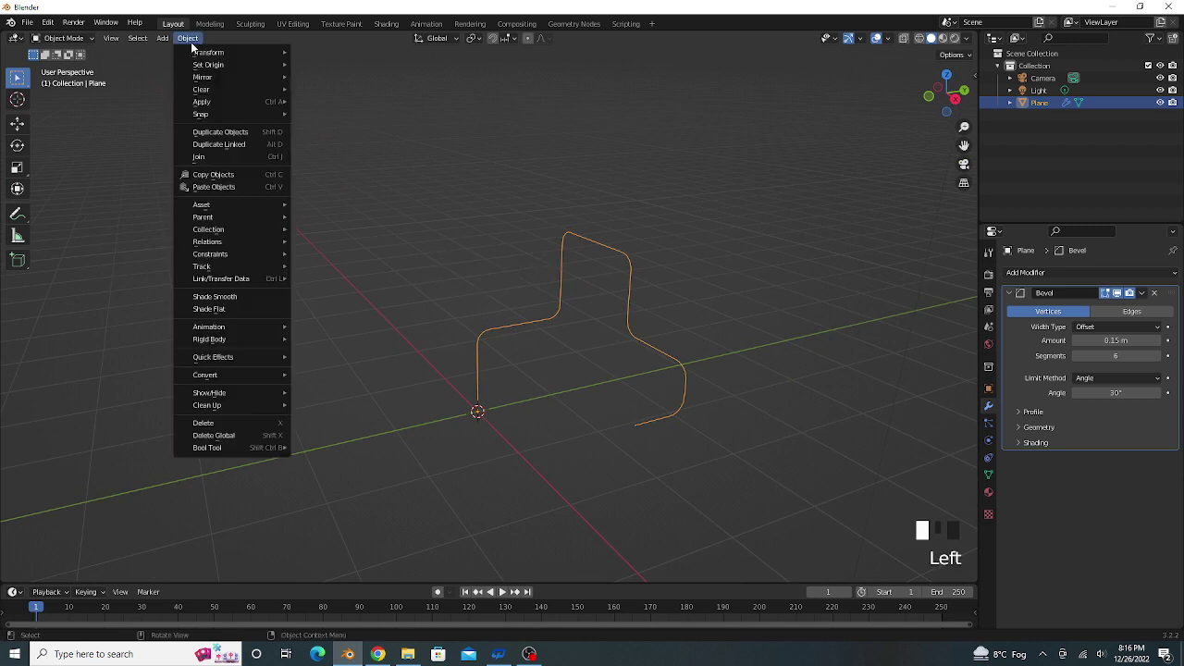
{"action": "mouse_move", "coordinate": [245, 379]}
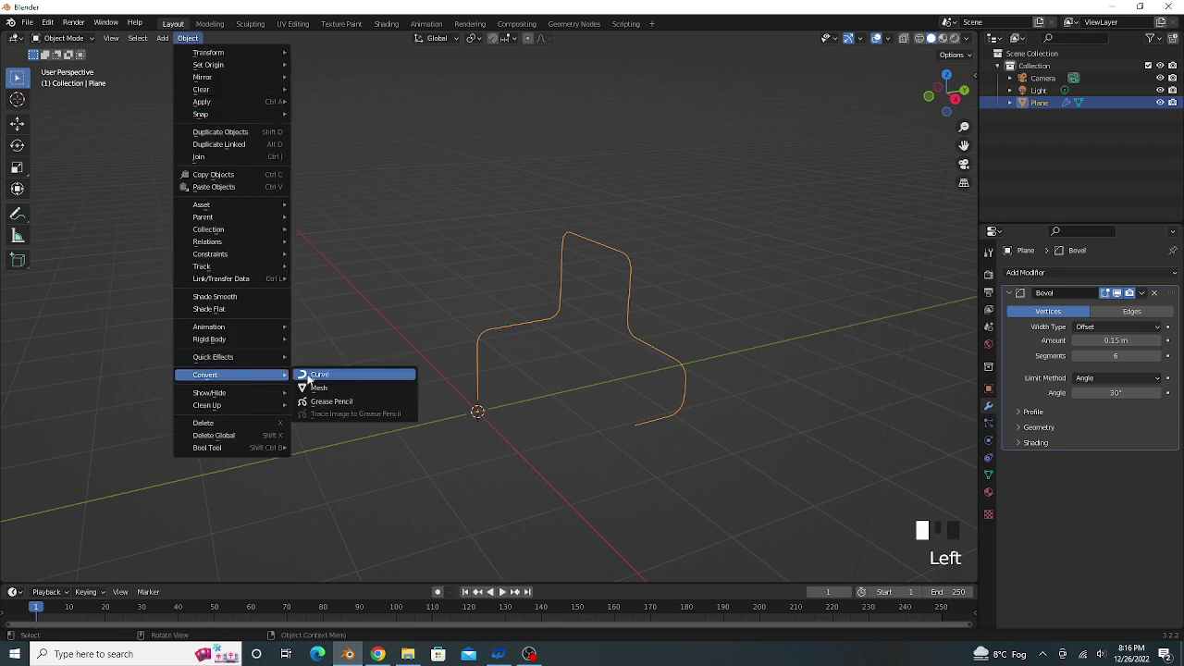
{"action": "left_click", "coordinate": [326, 376]}
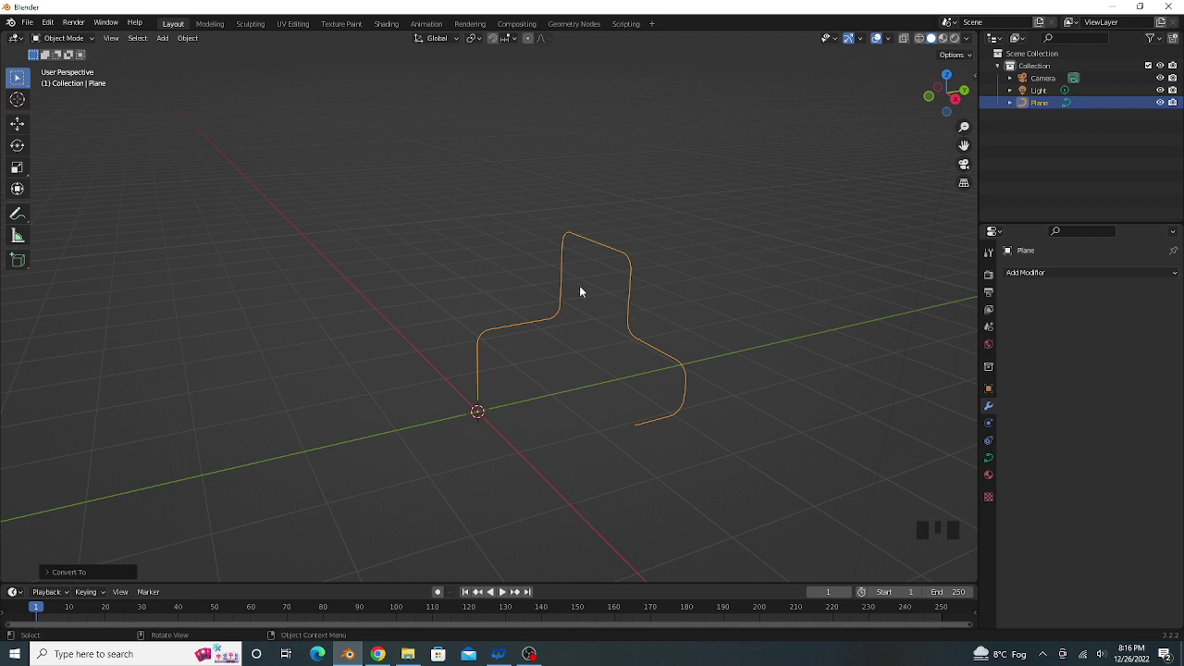
{"action": "left_click", "coordinate": [988, 458]}
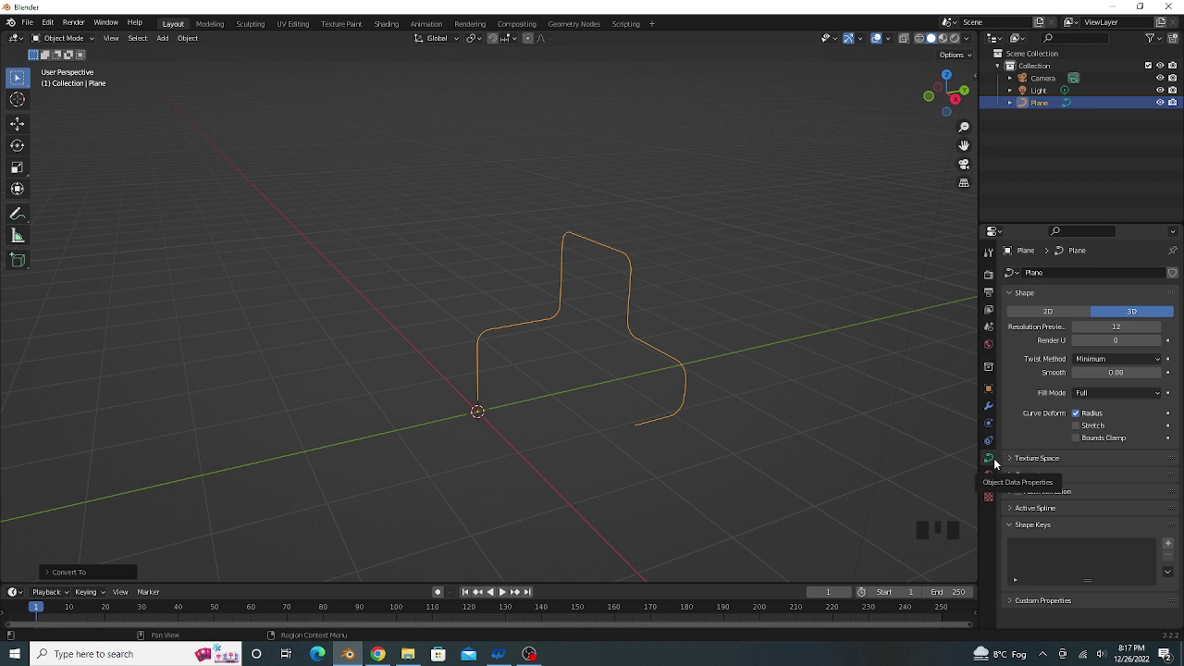
Step: Give the curve a bevel depth of 0.06 m so it becomes a tube
{"action": "left_click", "coordinate": [1037, 475]}
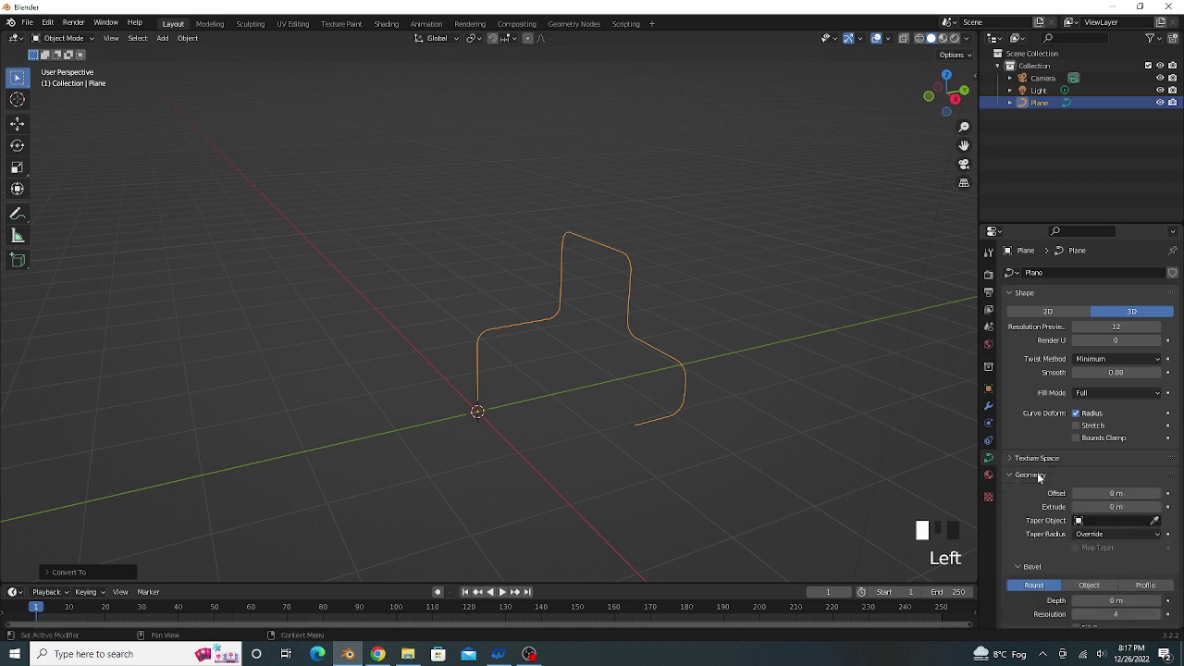
{"action": "scroll", "coordinate": [1056, 478], "scroll_direction": "down", "scroll_amount": 3}
{"action": "scroll", "coordinate": [1055, 477], "scroll_direction": "down", "scroll_amount": 2}
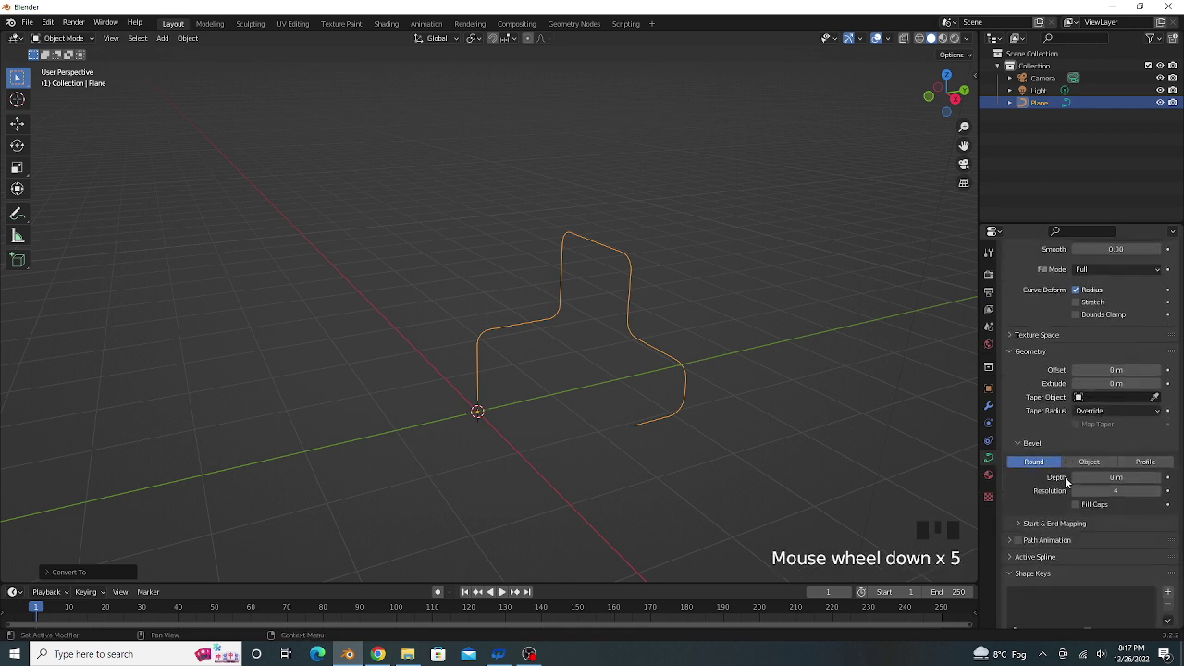
{"action": "left_click", "coordinate": [1155, 478]}
{"action": "left_click", "coordinate": [1154, 479]}
{"action": "left_click", "coordinate": [1156, 481]}
{"action": "left_click", "coordinate": [1155, 479]}
{"action": "left_click", "coordinate": [1155, 479]}
{"action": "left_click", "coordinate": [1156, 479]}
{"action": "left_click", "coordinate": [1155, 479]}
{"action": "left_click", "coordinate": [1155, 479]}
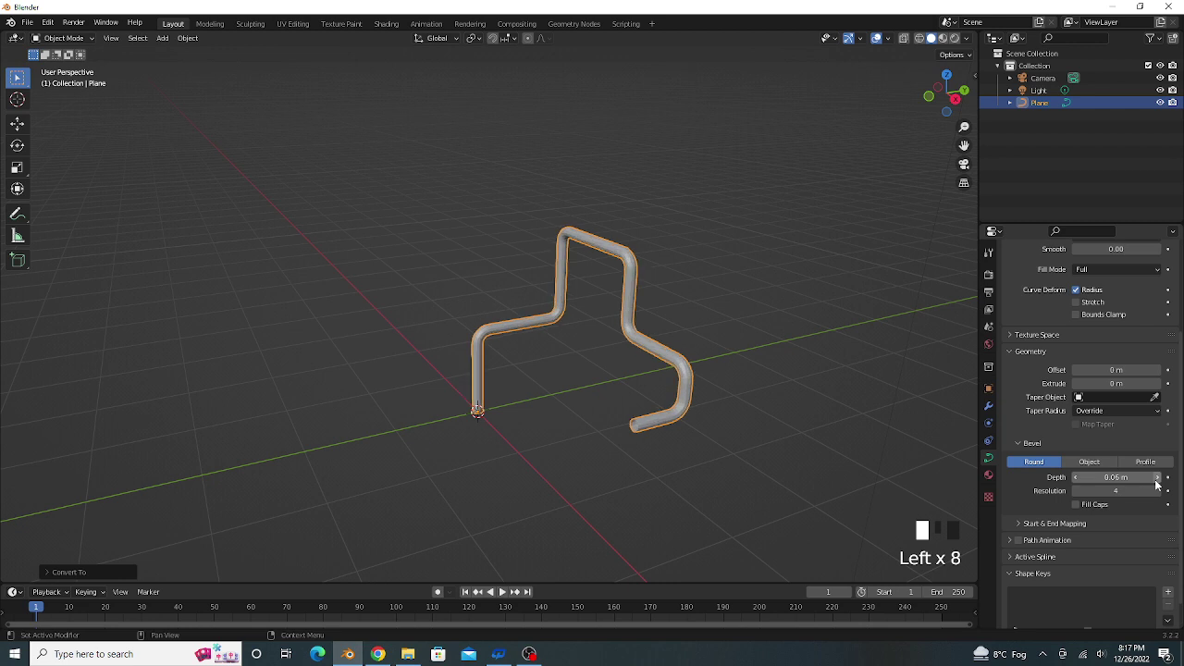
{"action": "scroll", "coordinate": [817, 448], "scroll_direction": "up", "scroll_amount": 2}
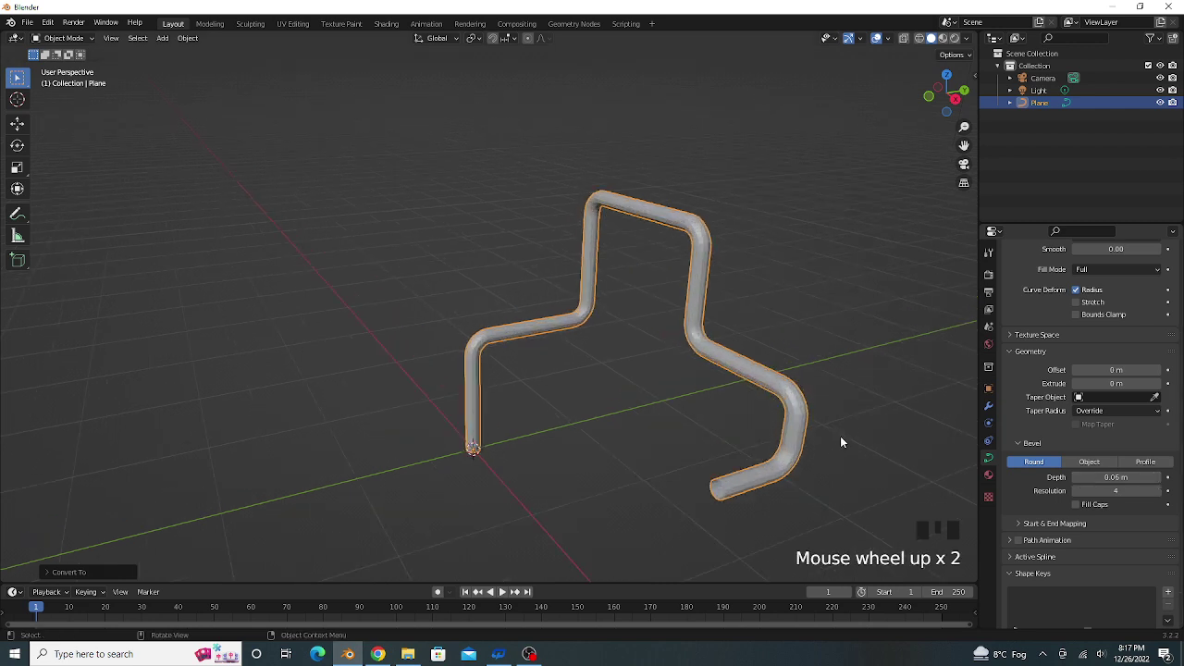
{"action": "middle_click_drag", "start_coordinate": [801, 409], "coordinate": [732, 338], "text": "shift"}
{"action": "scroll", "coordinate": [846, 399], "scroll_direction": "up", "scroll_amount": 1}
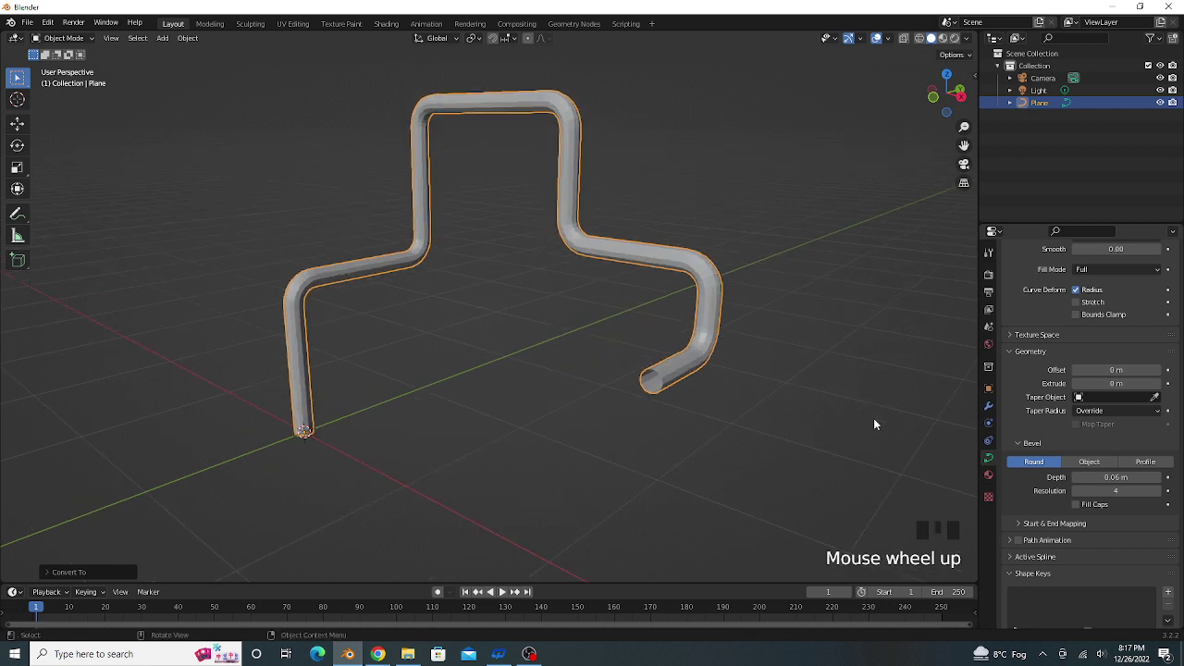
Step: Raise the bevel resolution to 10 and apply Shade Smooth to the pipe
{"action": "left_click", "coordinate": [1155, 491]}
{"action": "left_click", "coordinate": [1155, 491]}
{"action": "left_click", "coordinate": [1155, 491]}
{"action": "left_click", "coordinate": [1155, 491]}
{"action": "left_click", "coordinate": [1156, 491]}
{"action": "left_click", "coordinate": [1155, 491]}
{"action": "left_click", "coordinate": [1156, 493]}
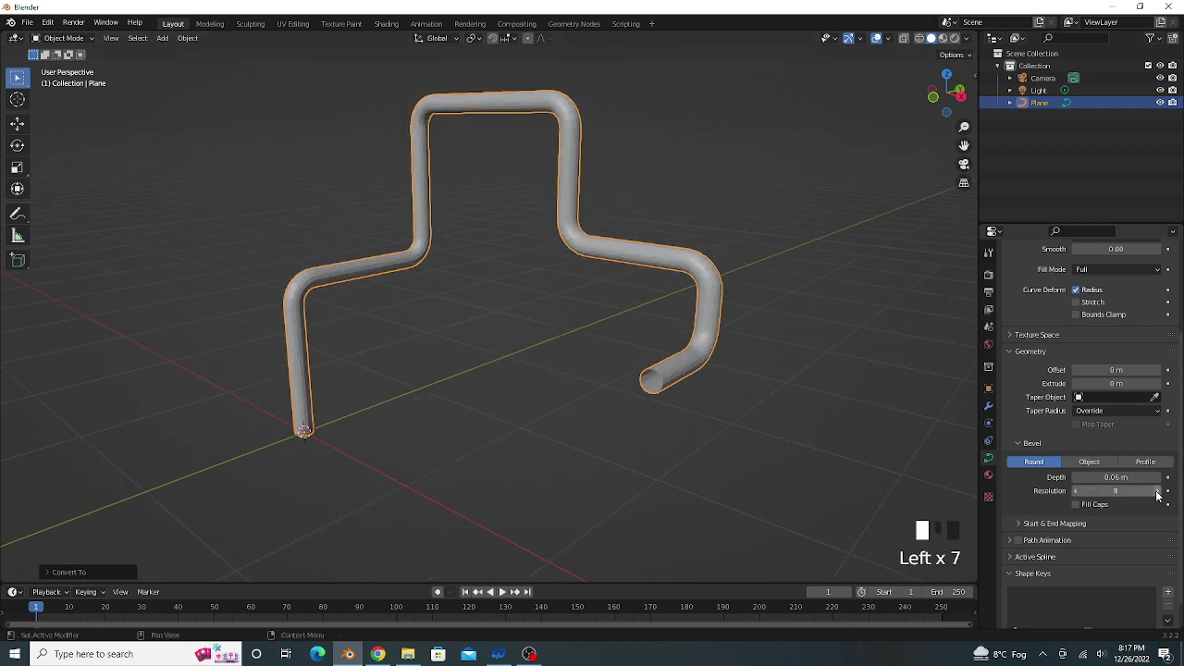
{"action": "left_click", "coordinate": [1156, 493]}
{"action": "middle_click_drag", "start_coordinate": [772, 346], "coordinate": [733, 365]}
{"action": "right_click", "coordinate": [707, 306]}
{"action": "left_click", "coordinate": [707, 301]}
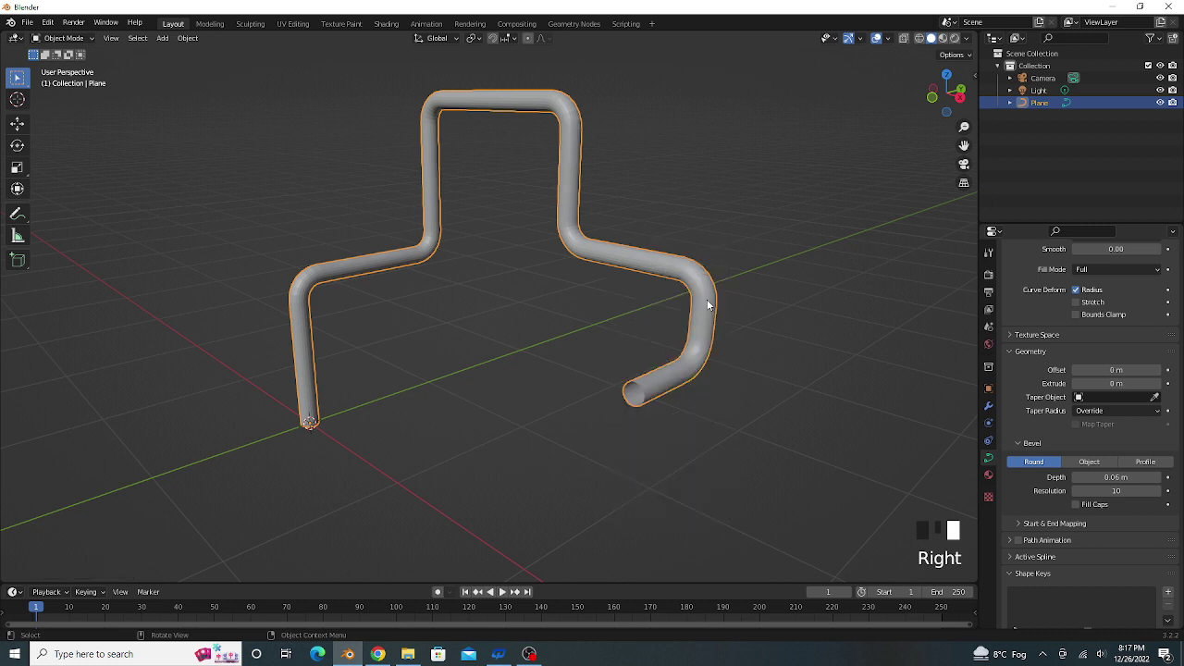
{"action": "mouse_move", "coordinate": [695, 379]}
{"action": "middle_mouse_down"}
{"action": "mouse_move", "coordinate": [662, 396]}
{"action": "mouse_move", "coordinate": [684, 375]}
{"action": "middle_mouse_up"}
{"action": "scroll", "coordinate": [740, 393], "scroll_direction": "up", "scroll_amount": 2}
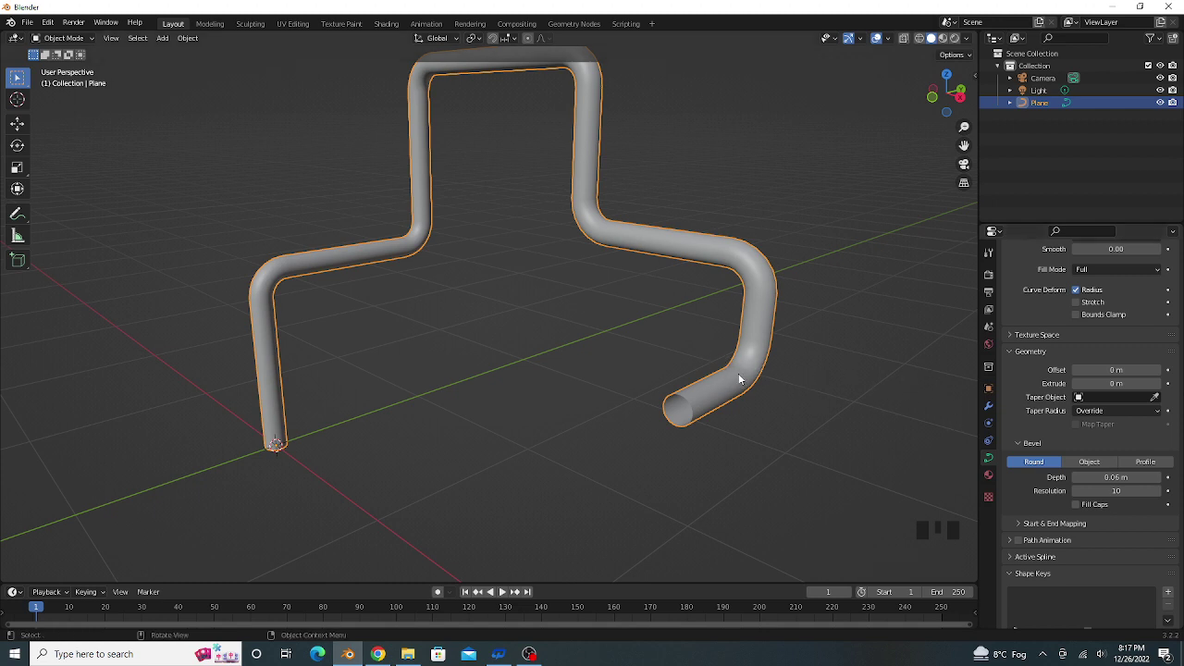
Step: Add a Solidify modifier to the pipe with 0.02 m thickness
{"action": "left_click", "coordinate": [988, 405]}
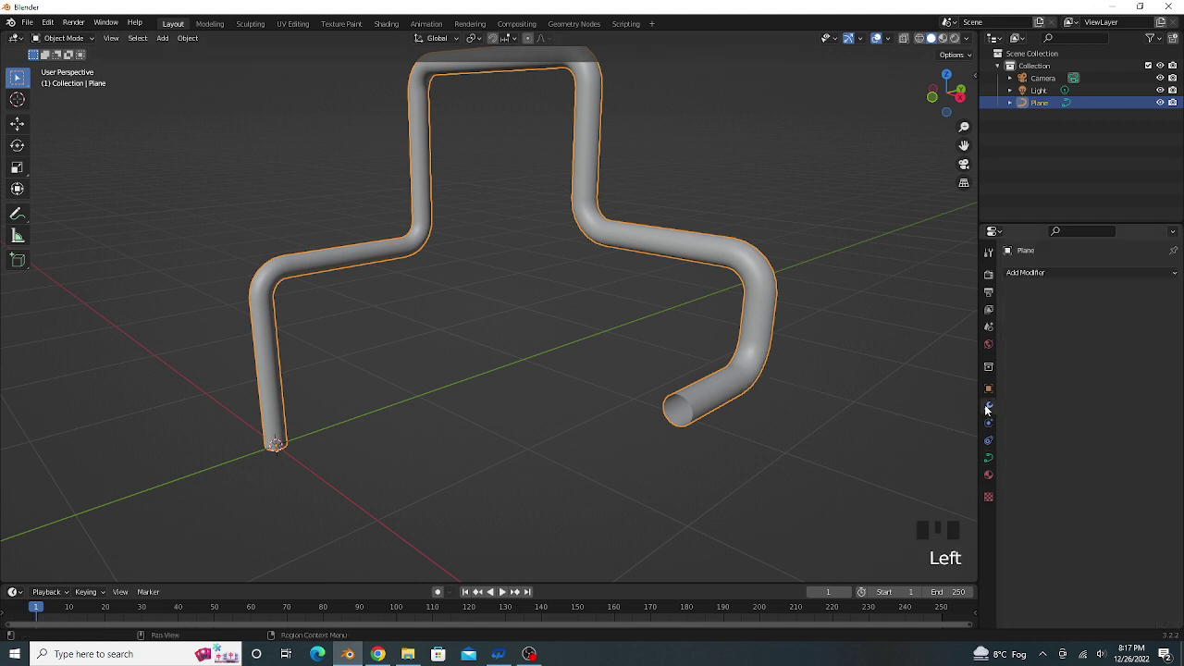
{"action": "left_click", "coordinate": [1040, 275]}
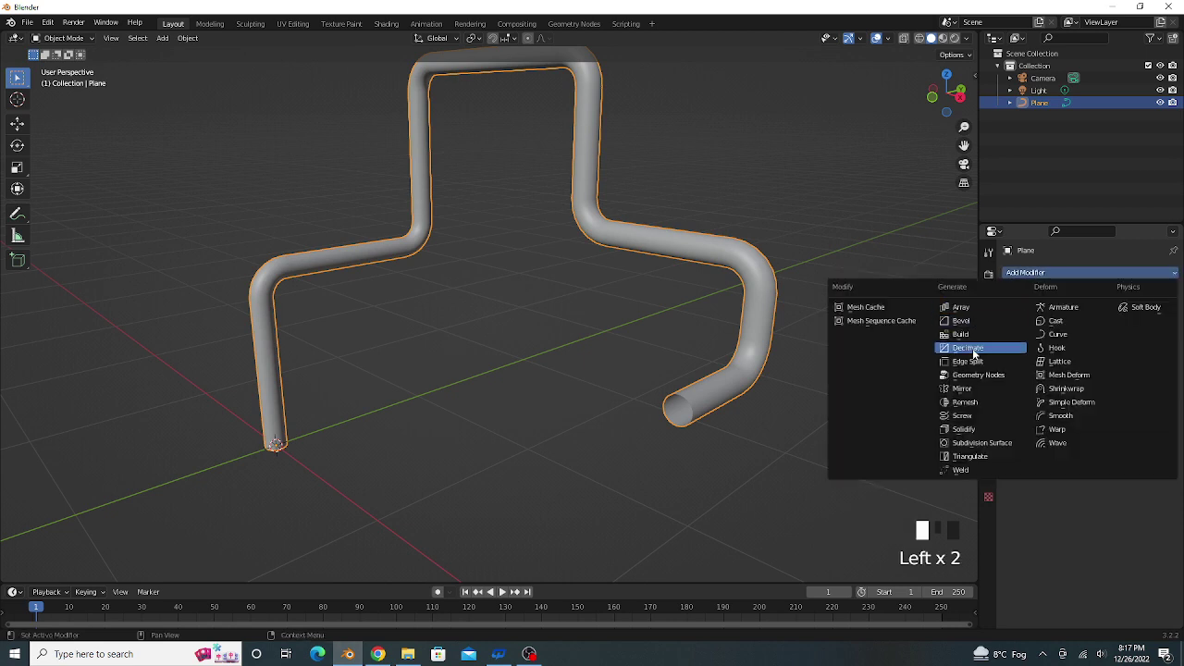
{"action": "left_click", "coordinate": [968, 431]}
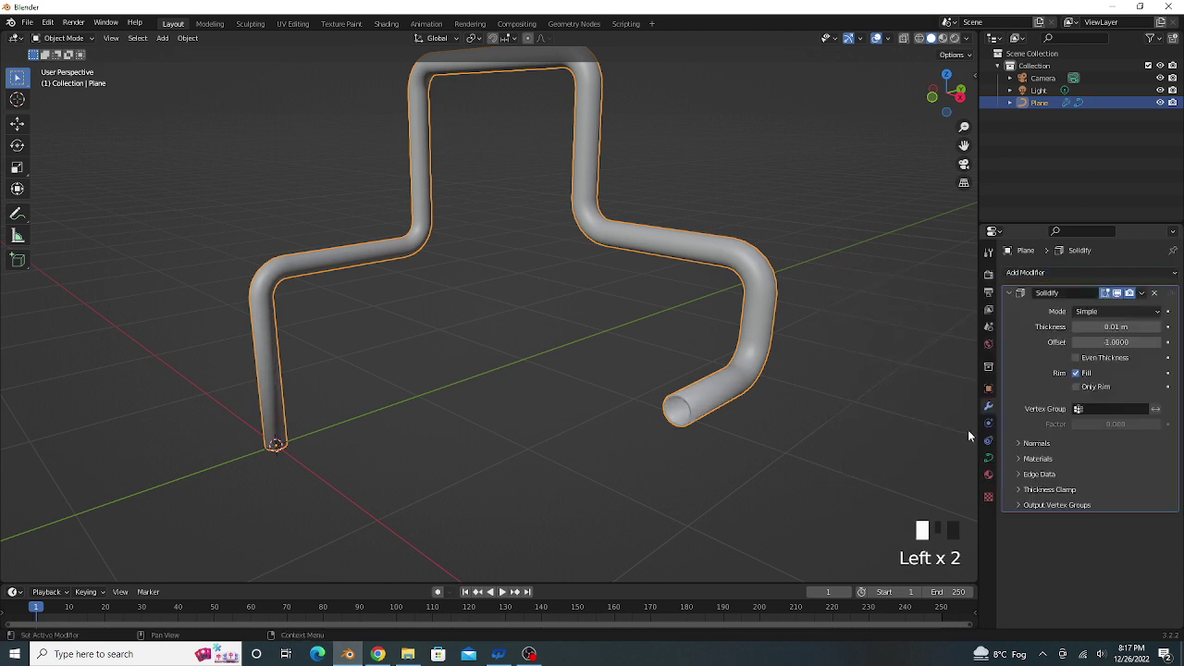
{"action": "left_click", "coordinate": [1160, 327]}
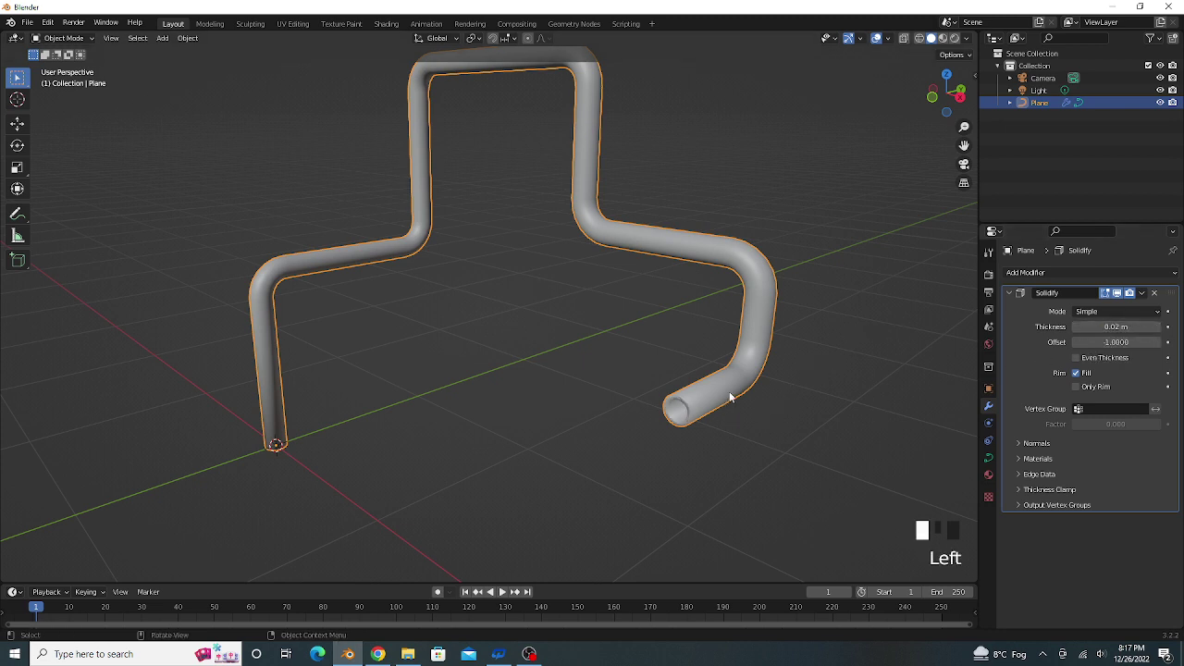
Step: Add an Edge Split modifier below Solidify on the pipe, with a 30° edge angle and Sharp Edges enabled
{"action": "left_click", "coordinate": [1008, 292]}
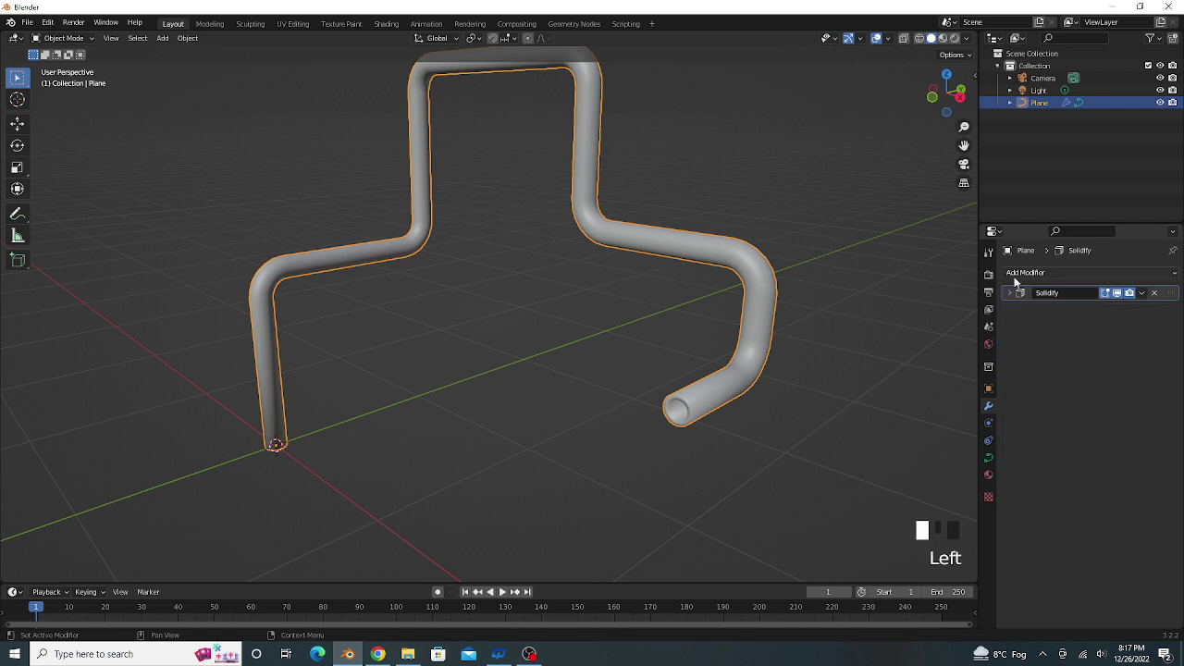
{"action": "left_click", "coordinate": [1014, 274]}
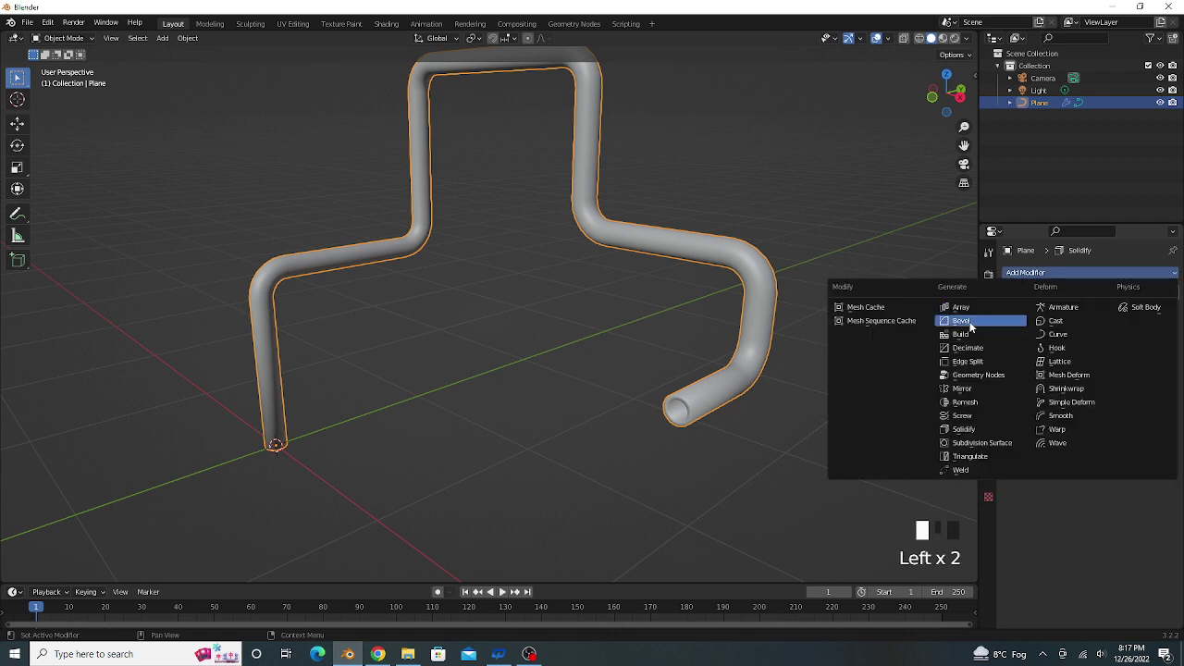
{"action": "left_click", "coordinate": [967, 360]}
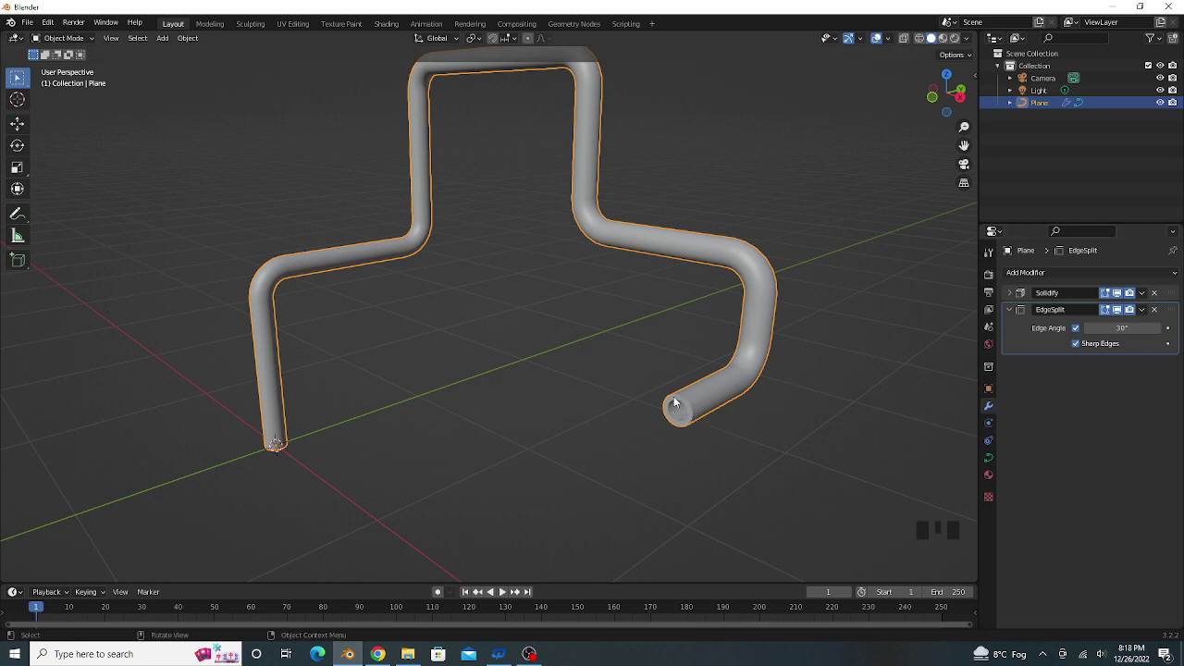
{"action": "scroll", "coordinate": [676, 412], "scroll_direction": "up", "scroll_amount": 2}
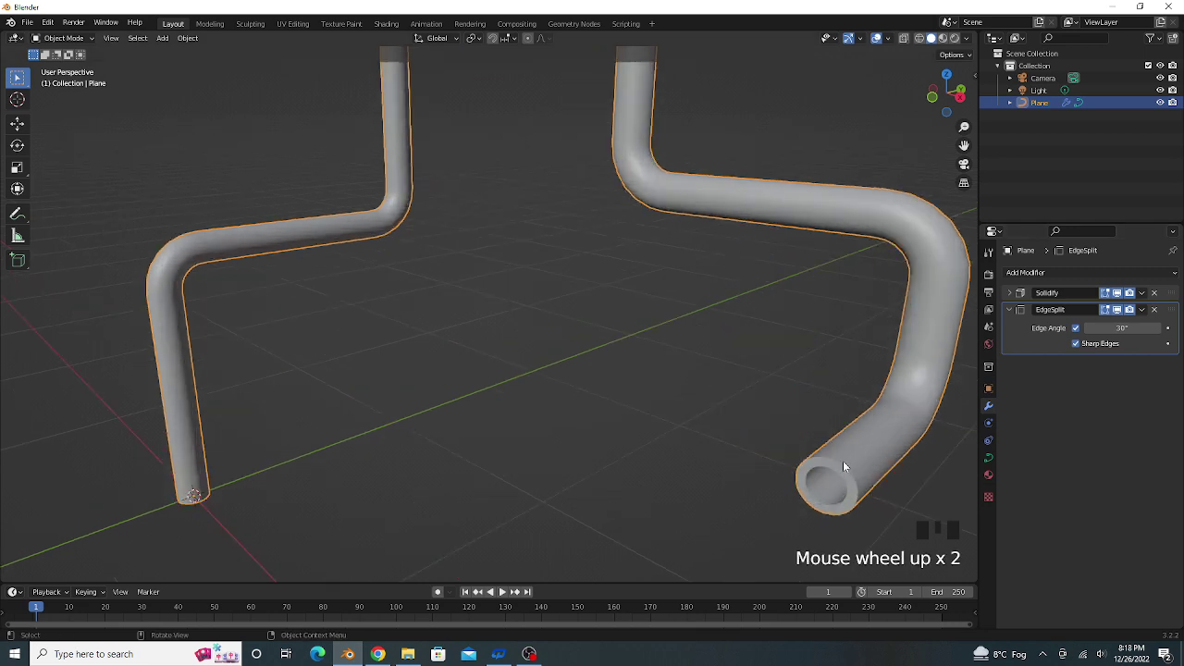
{"action": "middle_click_drag", "start_coordinate": [843, 460], "coordinate": [727, 346]}
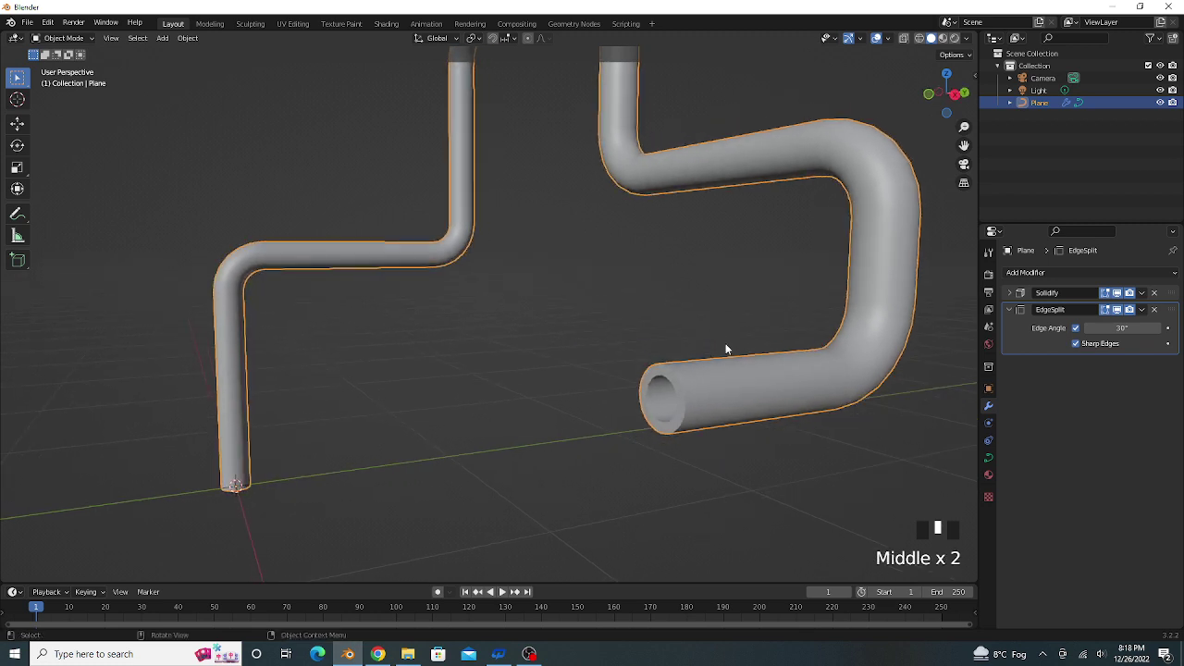
Step: Enable Cavity in the viewport shading options and orbit around the pipe
{"action": "left_click", "coordinate": [968, 39]}
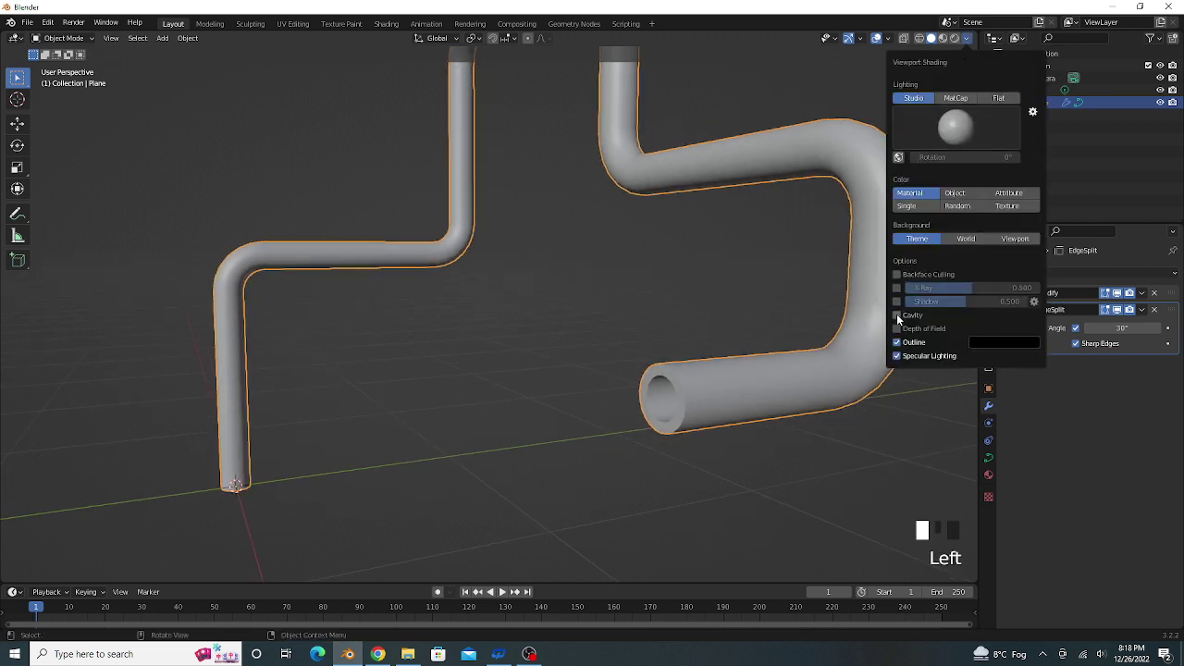
{"action": "left_click", "coordinate": [896, 315]}
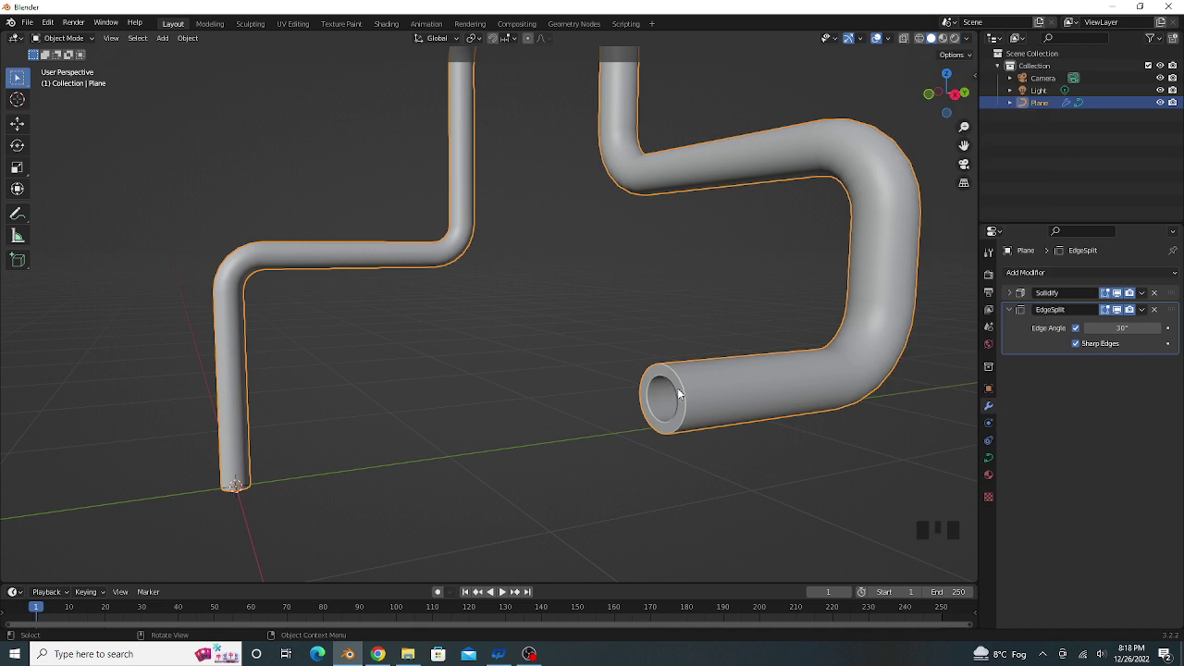
{"action": "scroll", "coordinate": [698, 382], "scroll_direction": "down", "scroll_amount": 2}
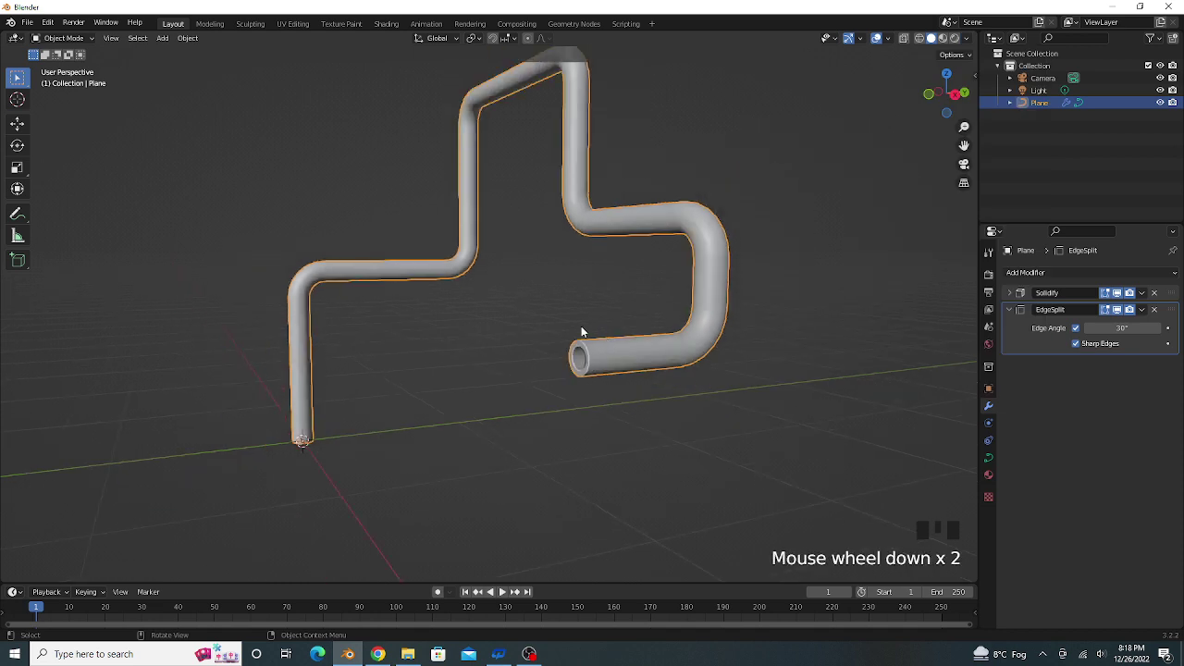
{"action": "middle_click_drag", "start_coordinate": [584, 337], "coordinate": [750, 308]}
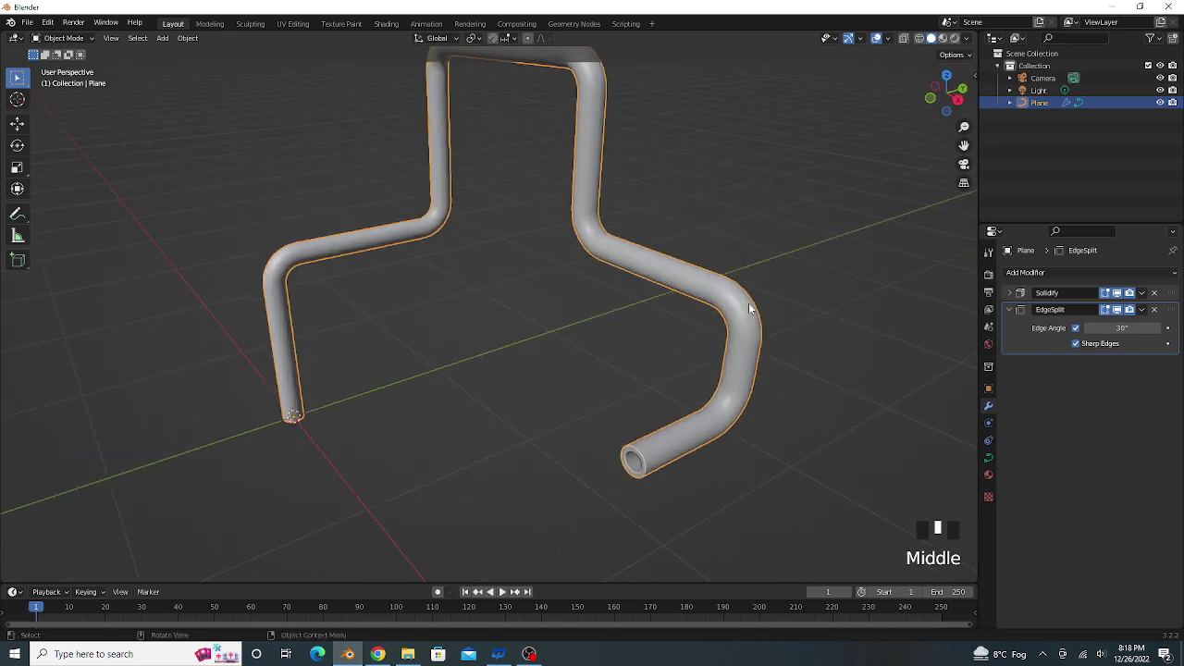
Step: In Material Preview, create Material.001 for the pipe with a light-blue base colour
{"action": "left_click", "coordinate": [943, 38]}
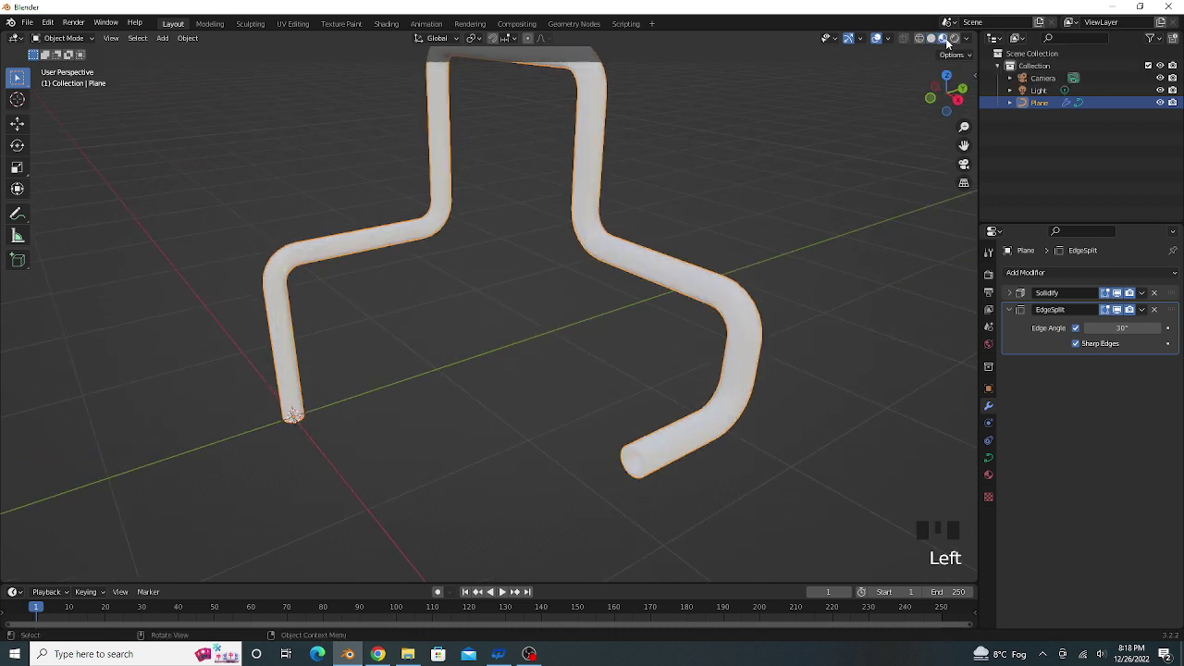
{"action": "left_click", "coordinate": [988, 478]}
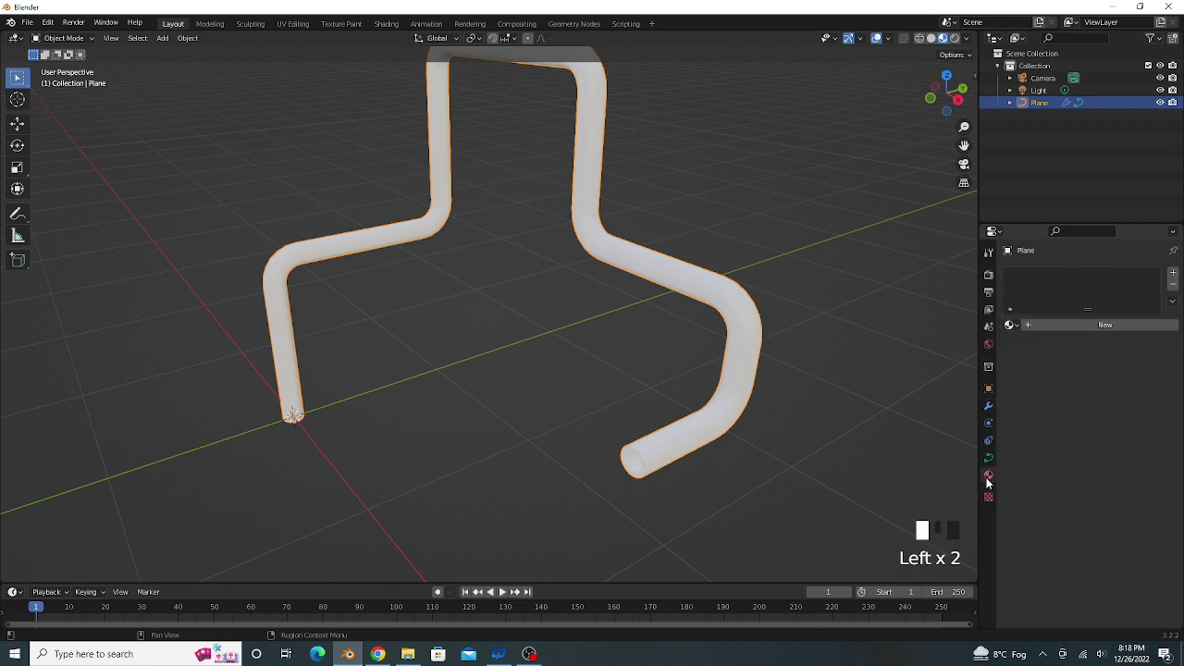
{"action": "left_click", "coordinate": [1073, 323]}
{"action": "left_click", "coordinate": [1101, 456]}
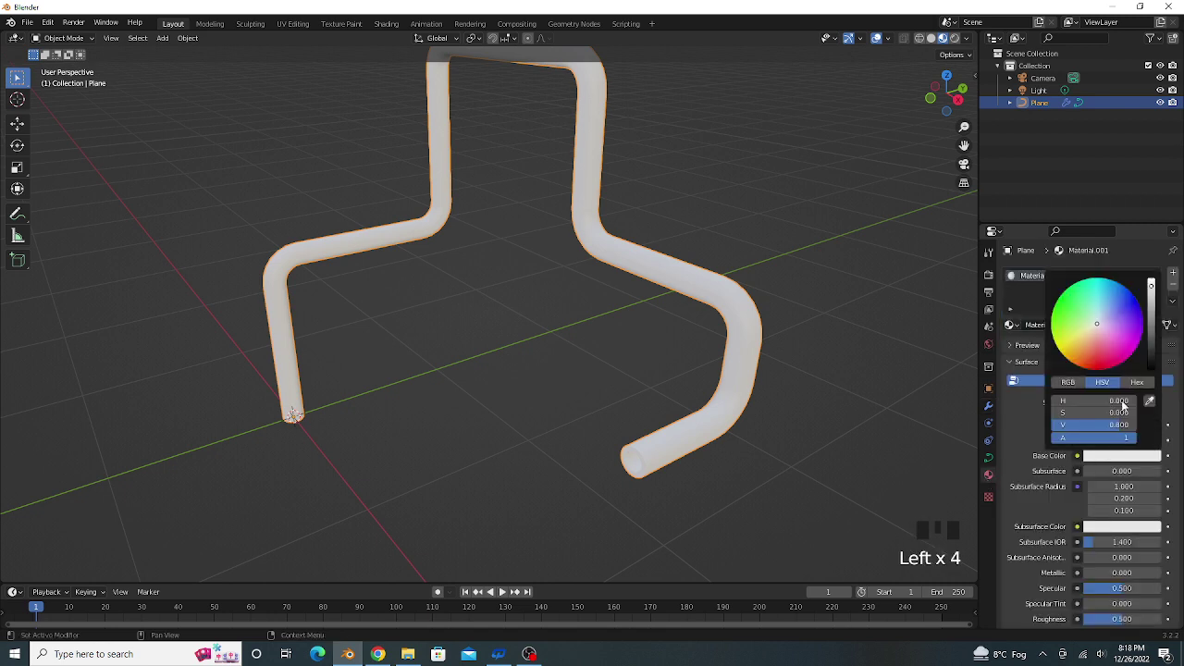
{"action": "left_click", "coordinate": [1152, 317]}
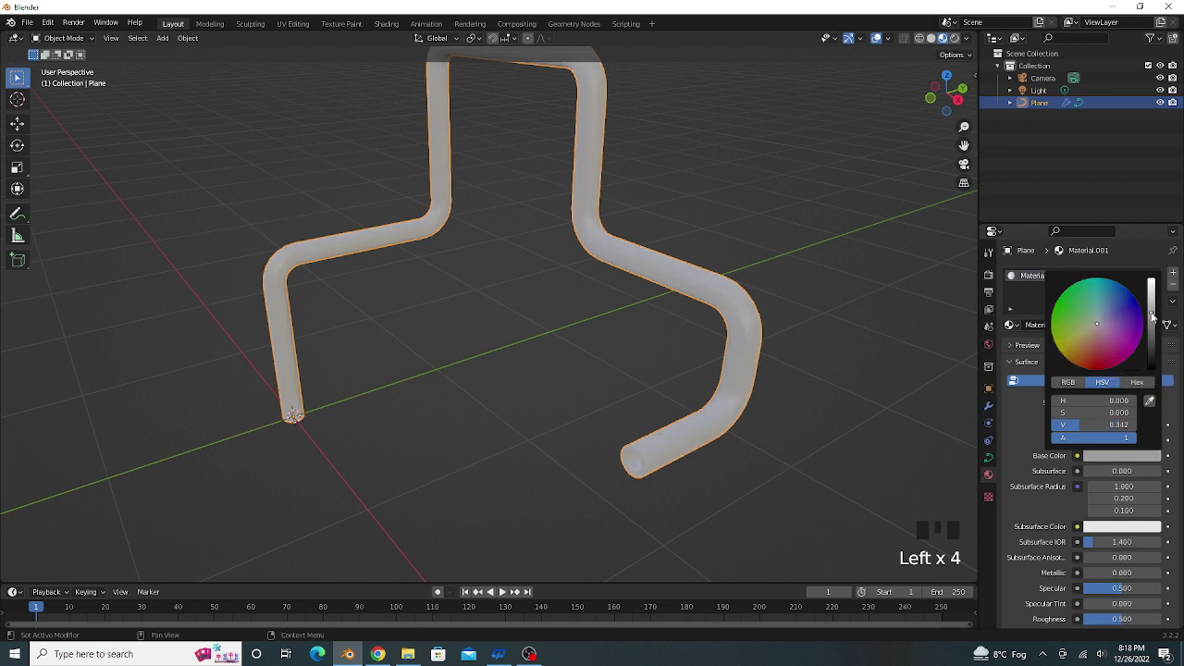
{"action": "left_click", "coordinate": [1152, 319]}
{"action": "left_click", "coordinate": [1108, 456]}
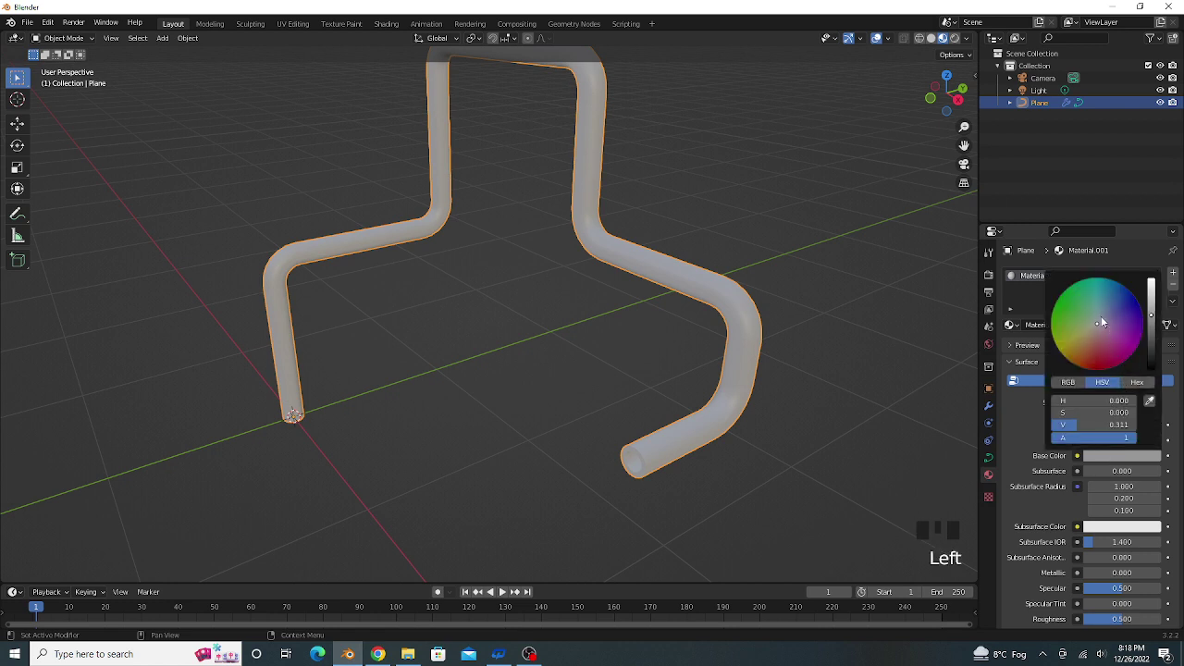
{"action": "left_click", "coordinate": [1101, 319]}
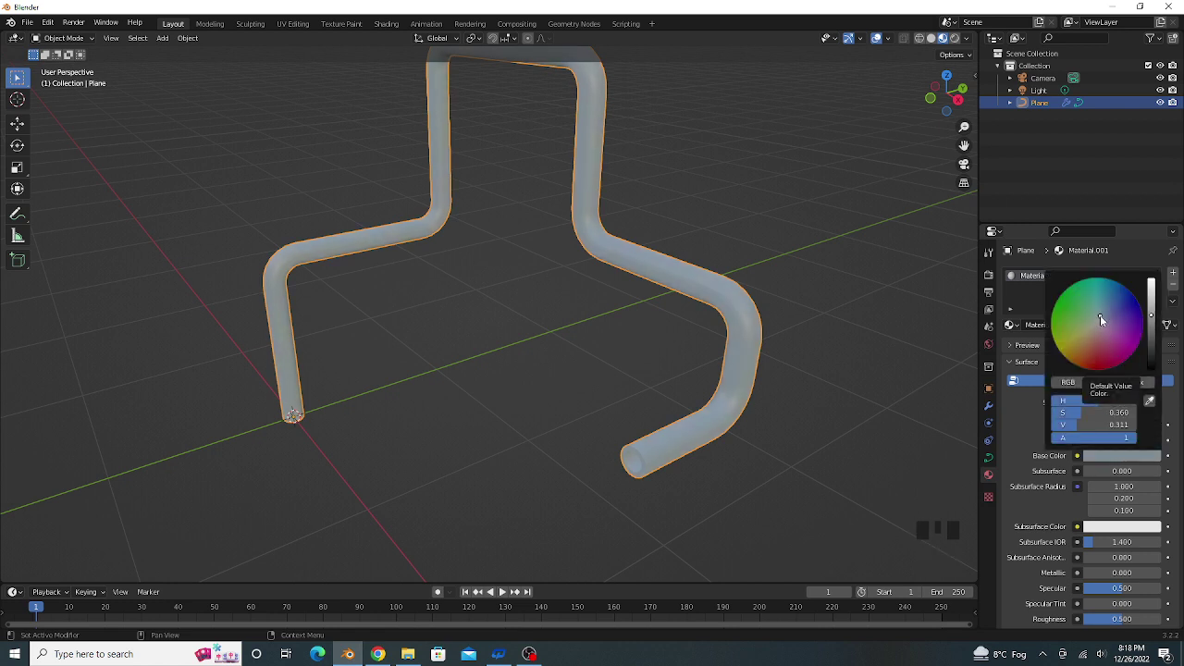
Step: Raise the material's Metallic value to 0.543
{"action": "left_click_drag", "start_coordinate": [1119, 573], "coordinate": [1104, 601]}
{"action": "scroll", "coordinate": [1126, 599], "scroll_direction": "down", "scroll_amount": 1}
{"action": "scroll", "coordinate": [769, 226], "scroll_direction": "down", "scroll_amount": 1}
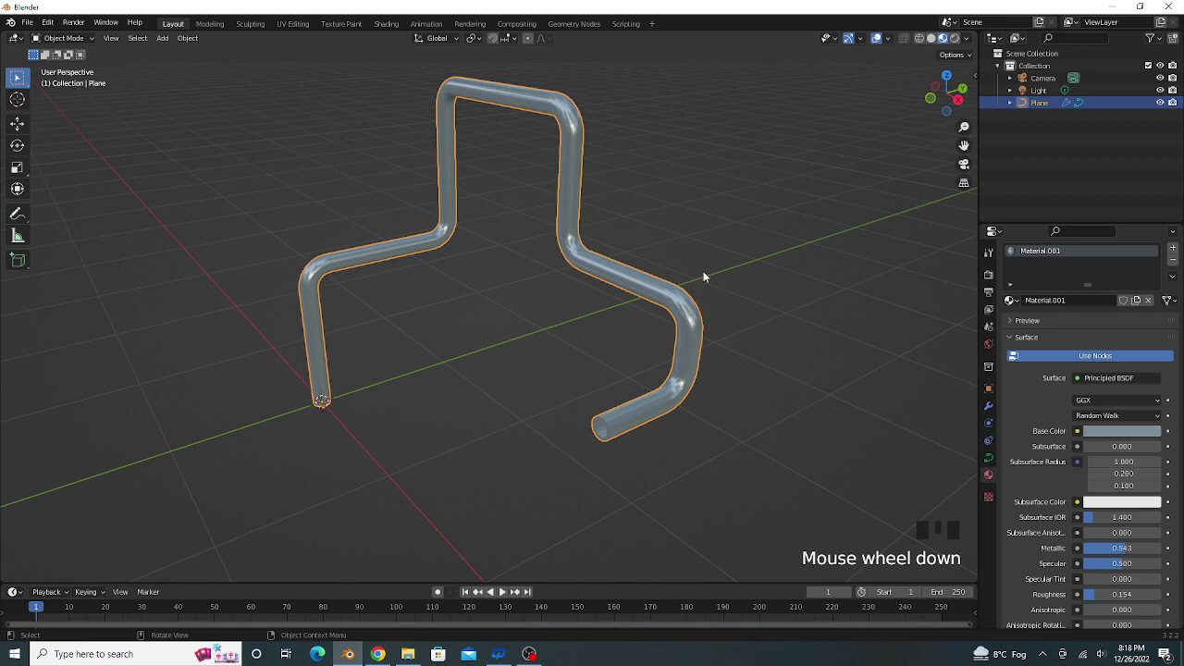
Step: Turn off viewport overlays and orbit around the bent pipe
{"action": "left_click", "coordinate": [875, 38]}
{"action": "mouse_move", "coordinate": [680, 349]}
{"action": "middle_mouse_down"}
{"action": "mouse_move", "coordinate": [654, 338]}
{"action": "mouse_move", "coordinate": [626, 355]}
{"action": "mouse_move", "coordinate": [706, 333]}
{"action": "mouse_move", "coordinate": [672, 343]}
{"action": "middle_mouse_up"}
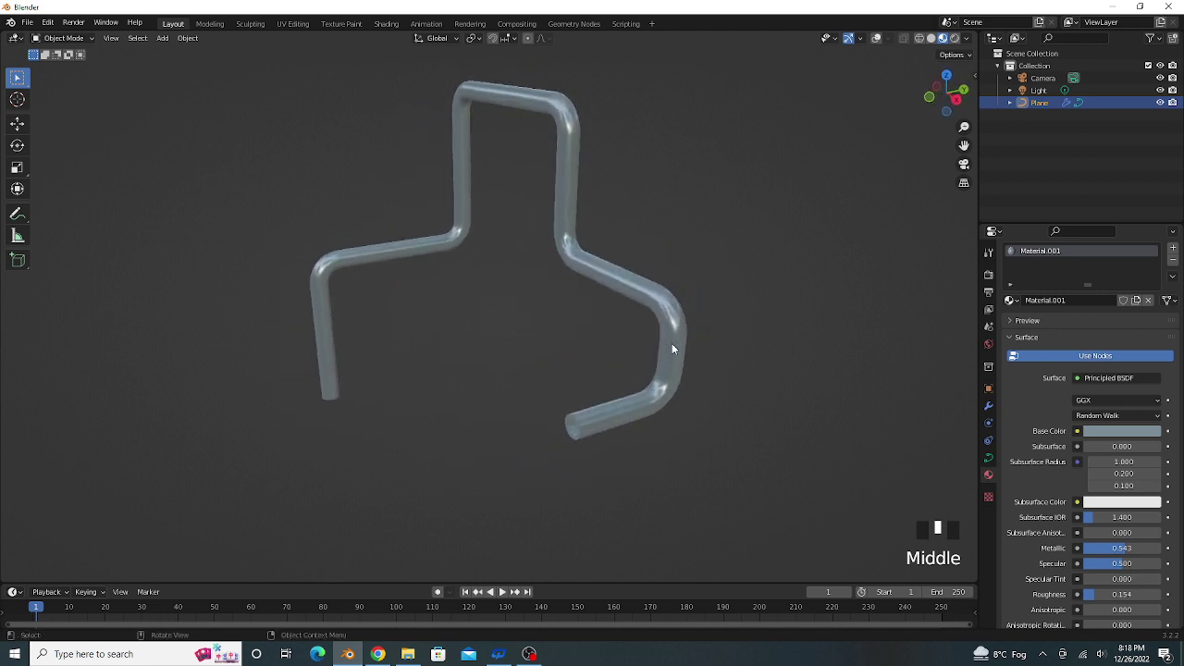
{"action": "scroll", "coordinate": [671, 343], "scroll_direction": "up", "scroll_amount": 2}
{"action": "scroll", "coordinate": [672, 343], "scroll_direction": "down", "scroll_amount": 1}
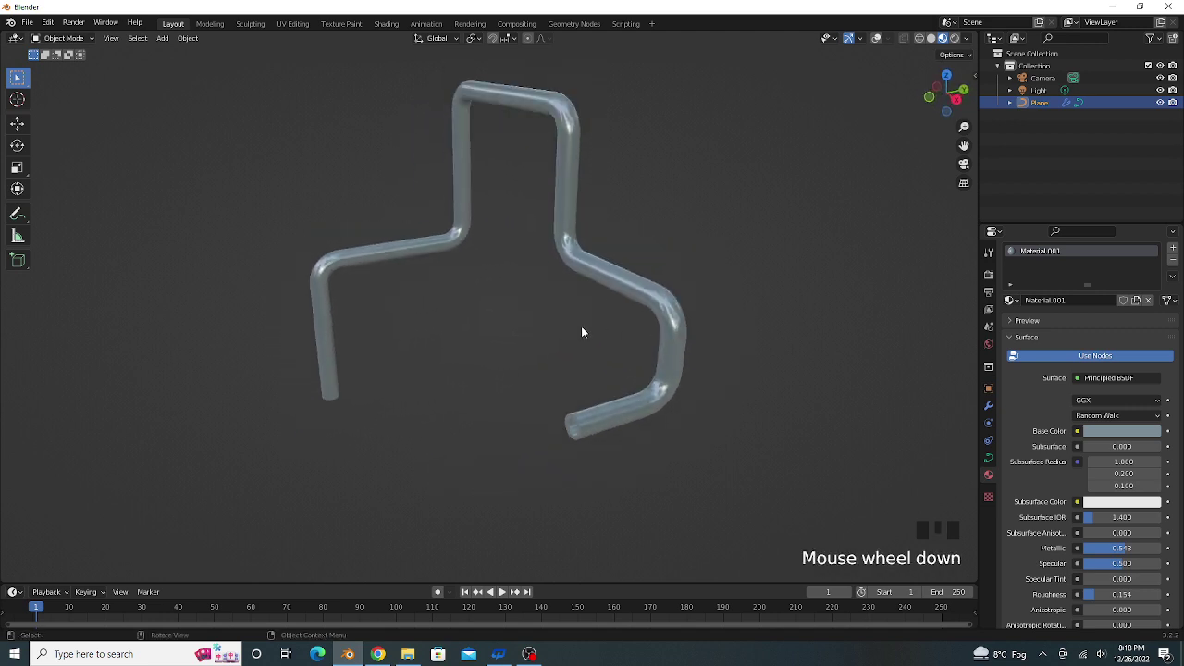